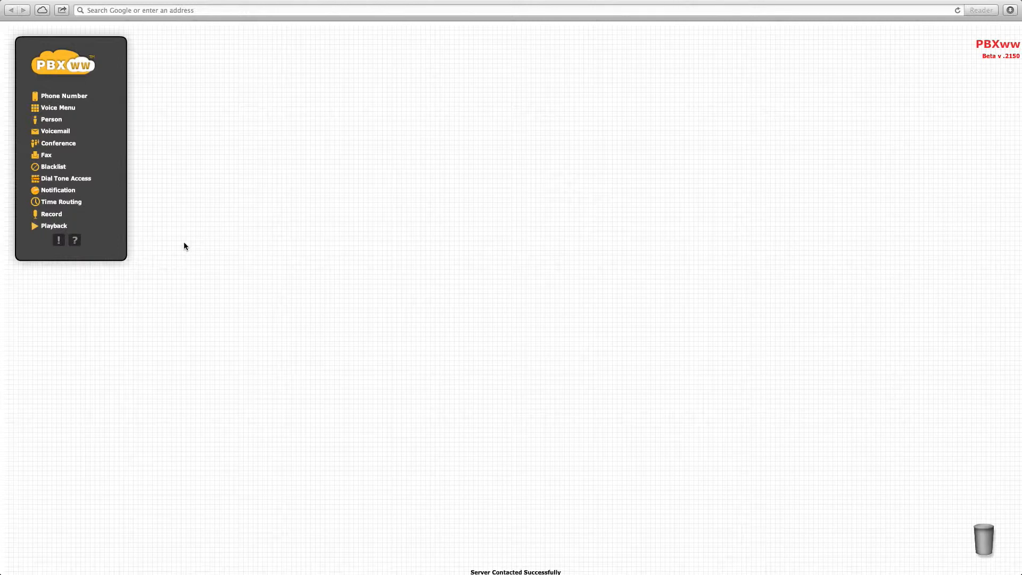
drag(59, 97, 266, 265)
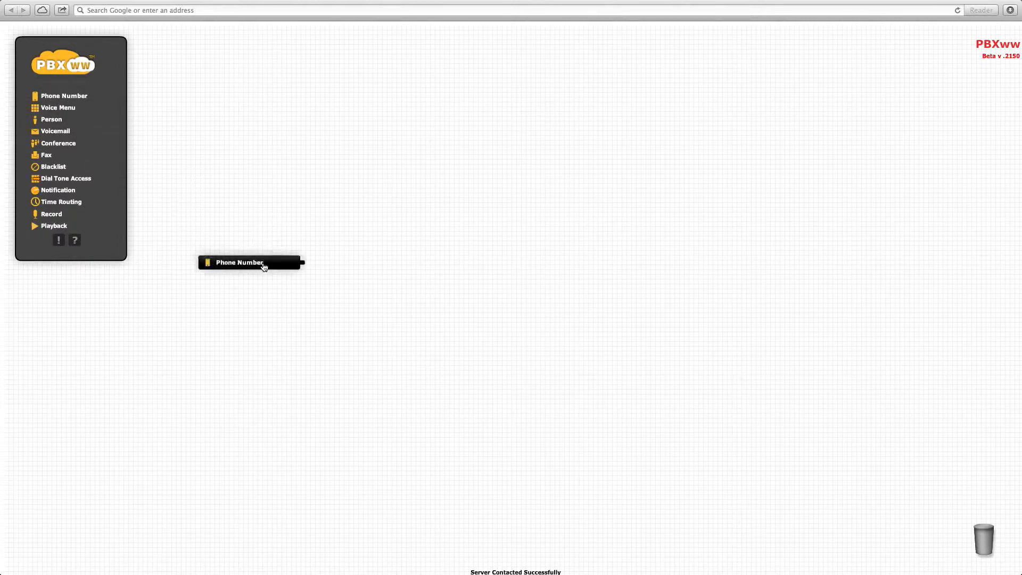
click(294, 292)
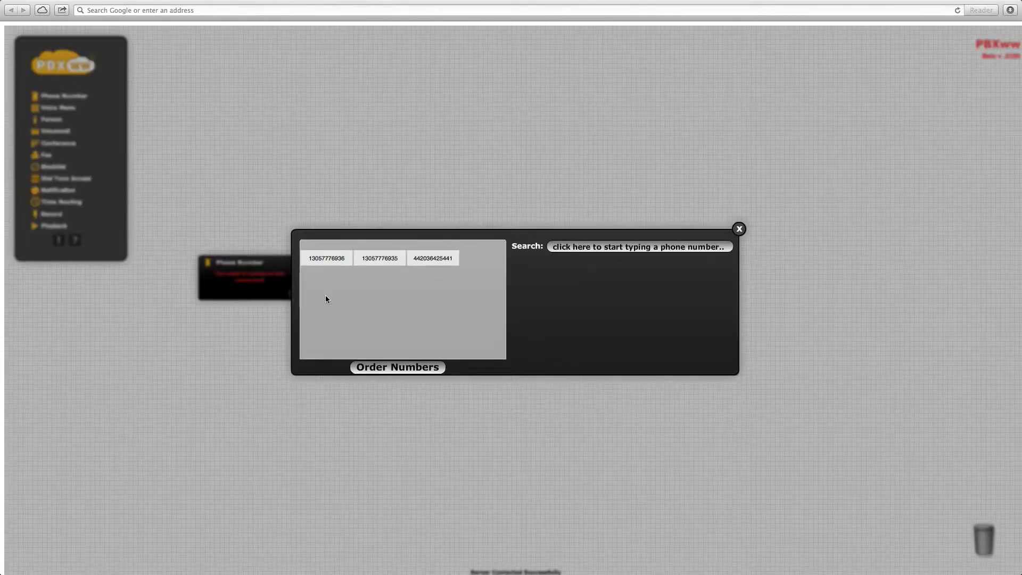
click(327, 258)
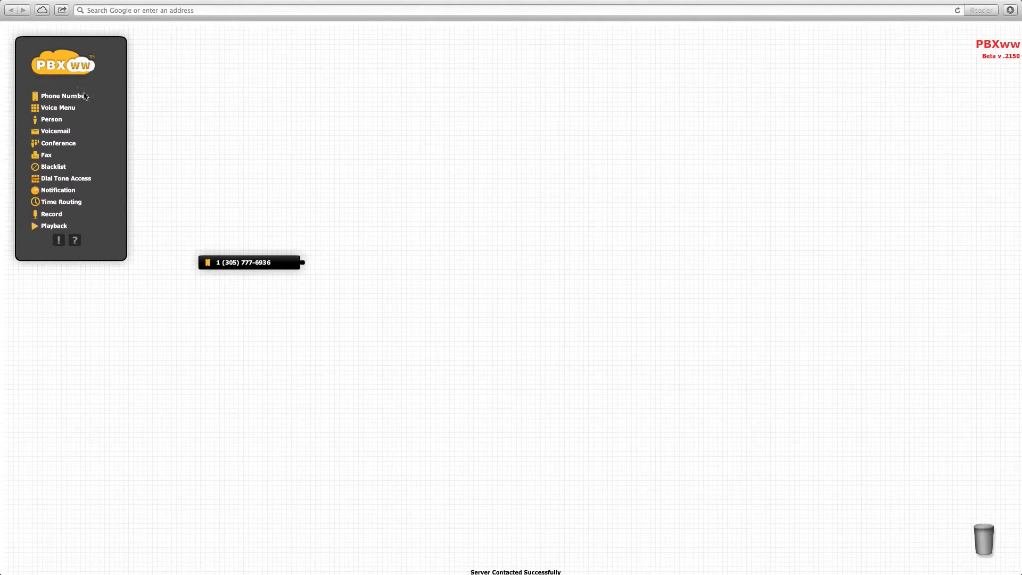
- Add a Person block named Bob with a contact method called Mobile, holding his mobile number
drag(45, 124, 449, 268)
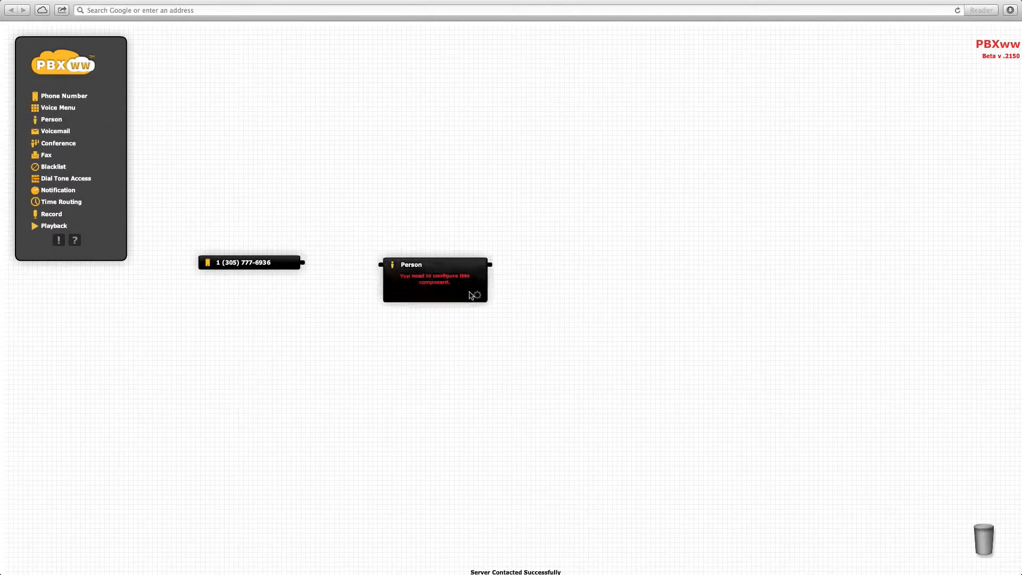
text(Bob)
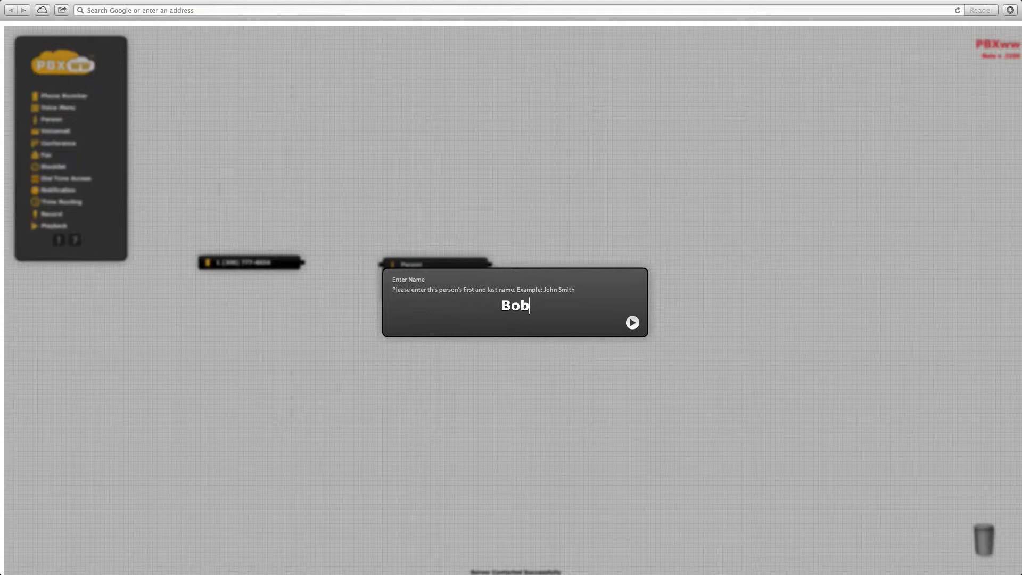
key(Return)
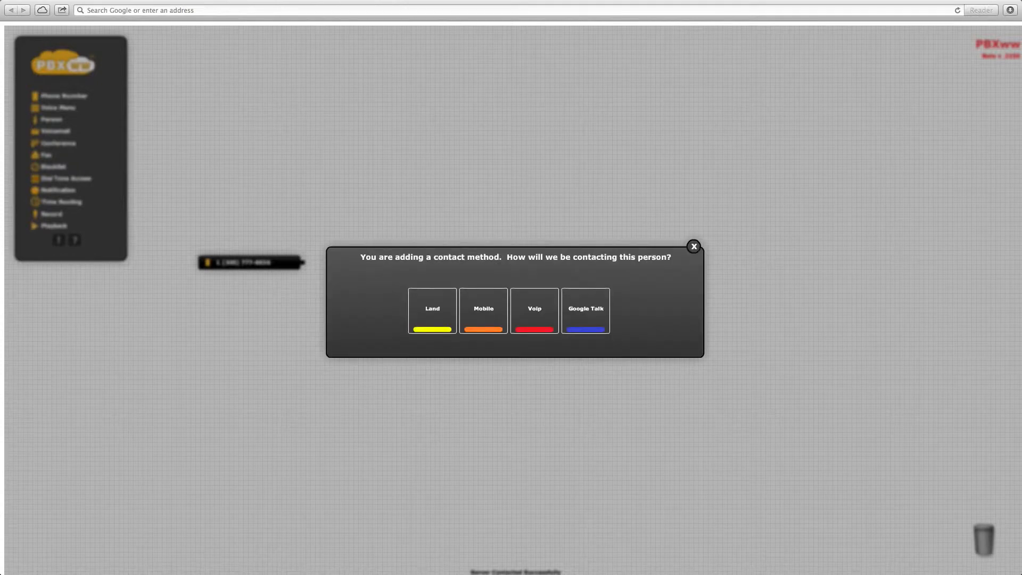
mouse_move(446, 305)
click(493, 307)
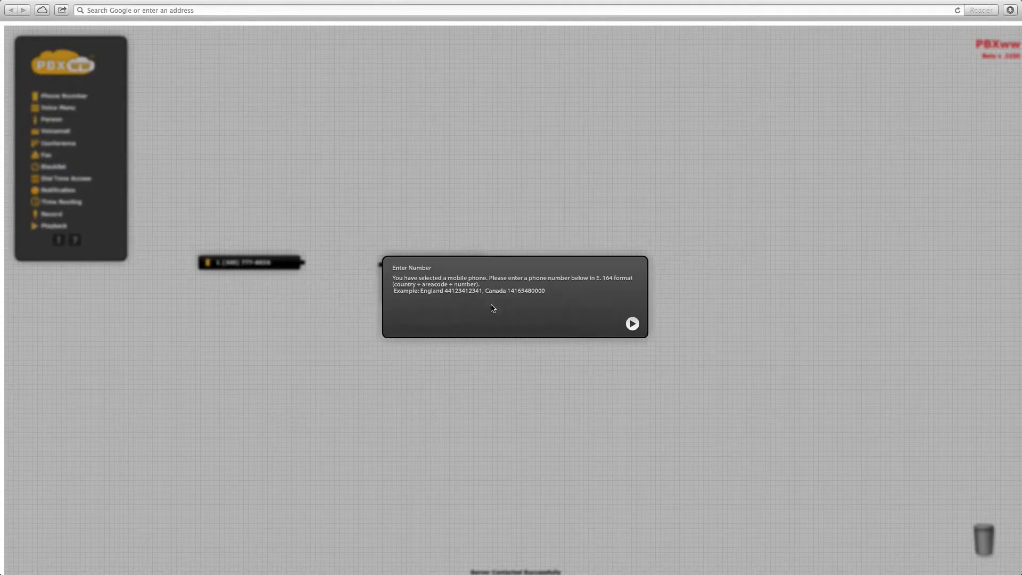
text(1 (416) 123-456)
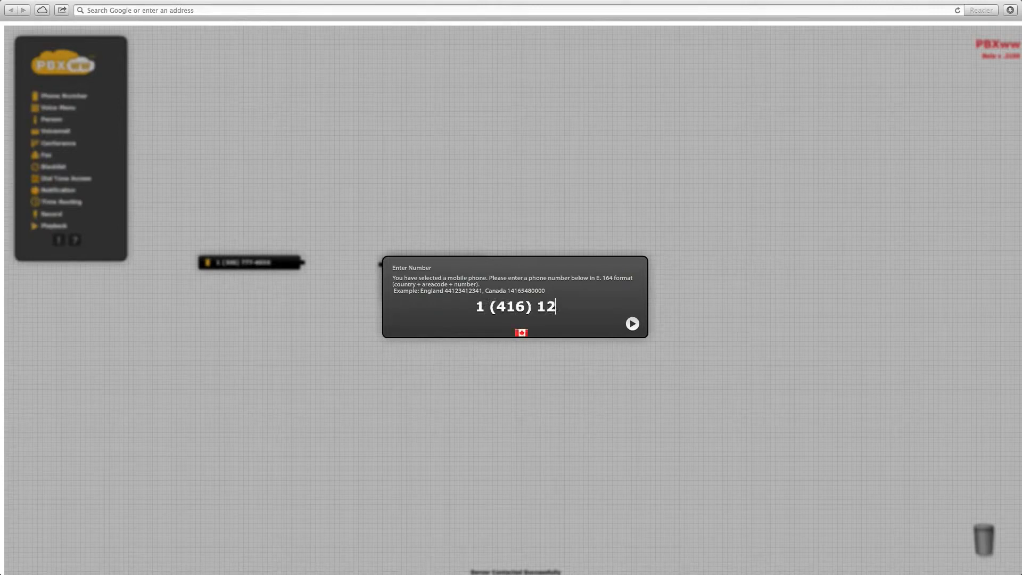
click(632, 323)
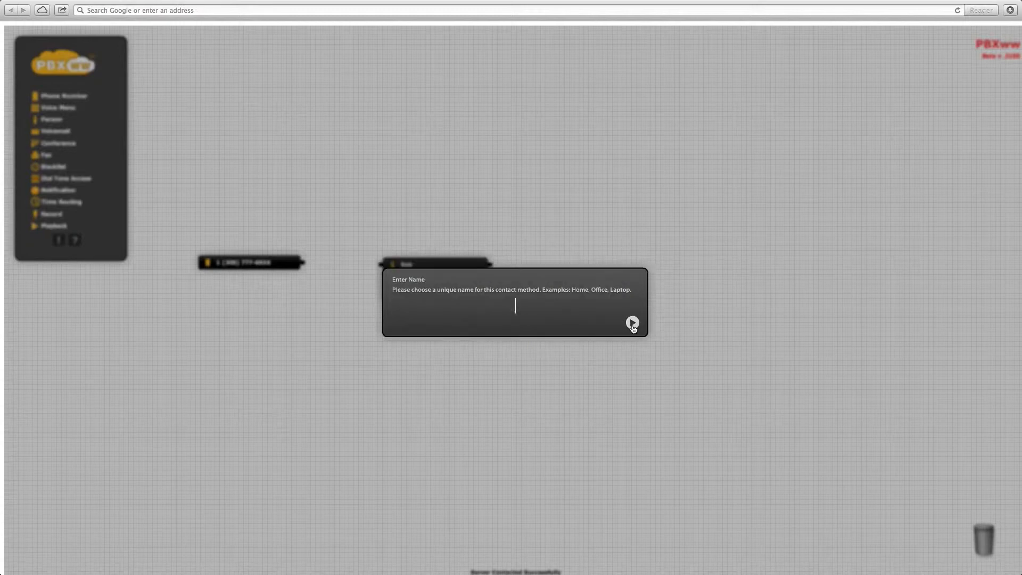
text(Mobile)
key(Return)
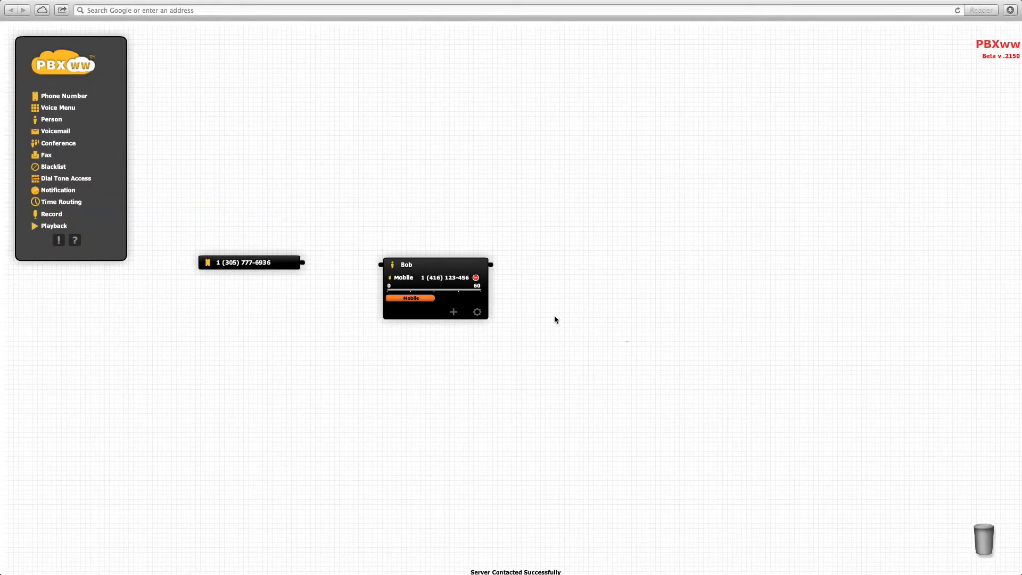
- Wire the phone number's output to Bob's Person block
drag(306, 267, 381, 271)
click(440, 266)
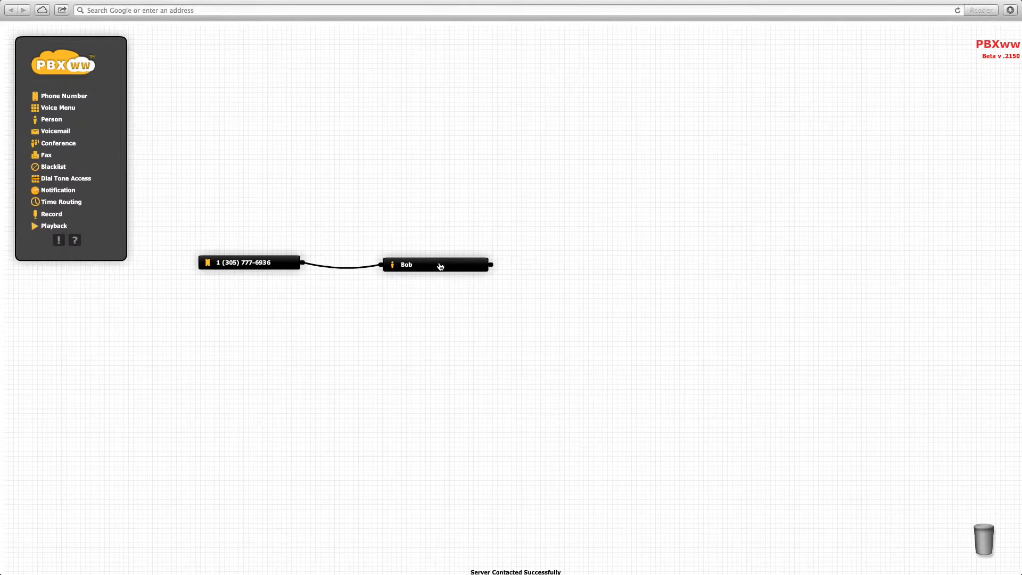
click(428, 267)
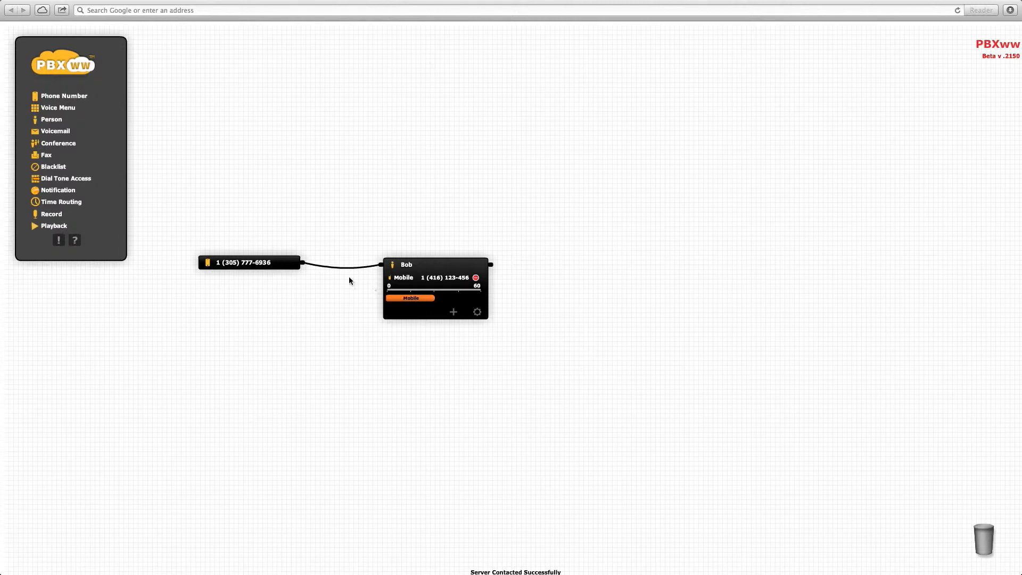
- Move the phone number and Bob's block lower and to the left
drag(264, 261, 138, 319)
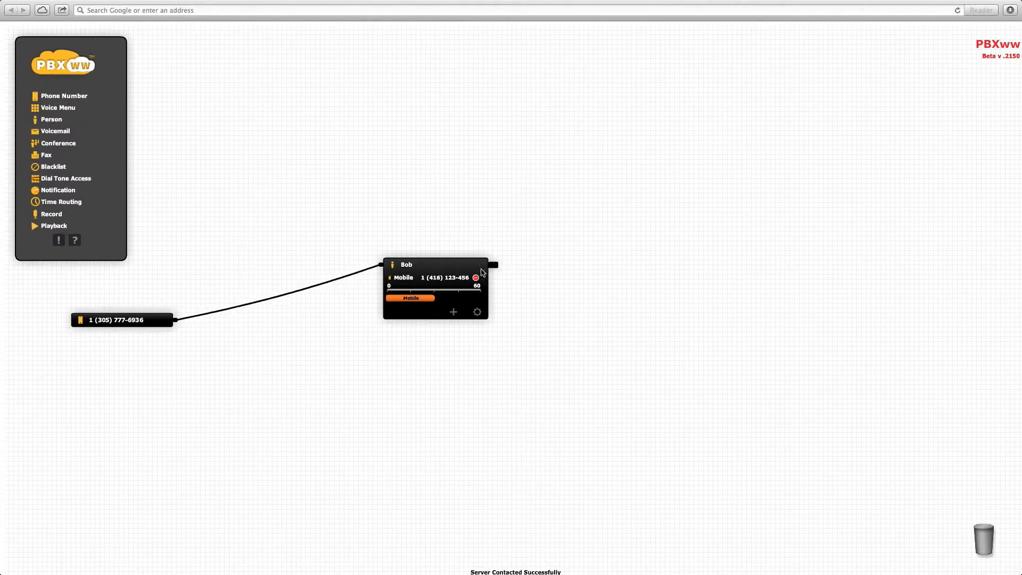
drag(415, 282, 364, 330)
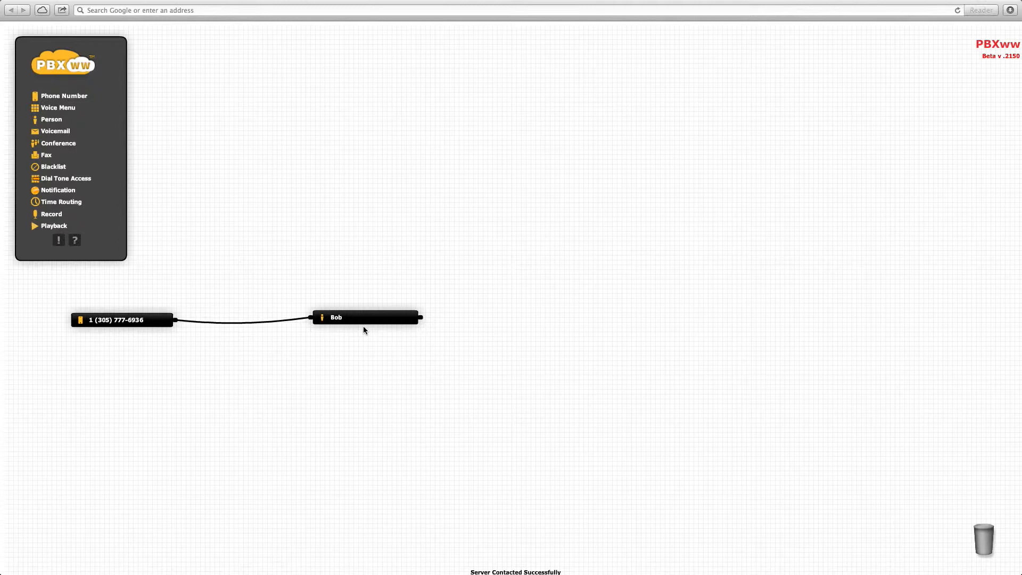
click(364, 321)
- Add a landline contact named Office to Bob, with his office number
click(383, 366)
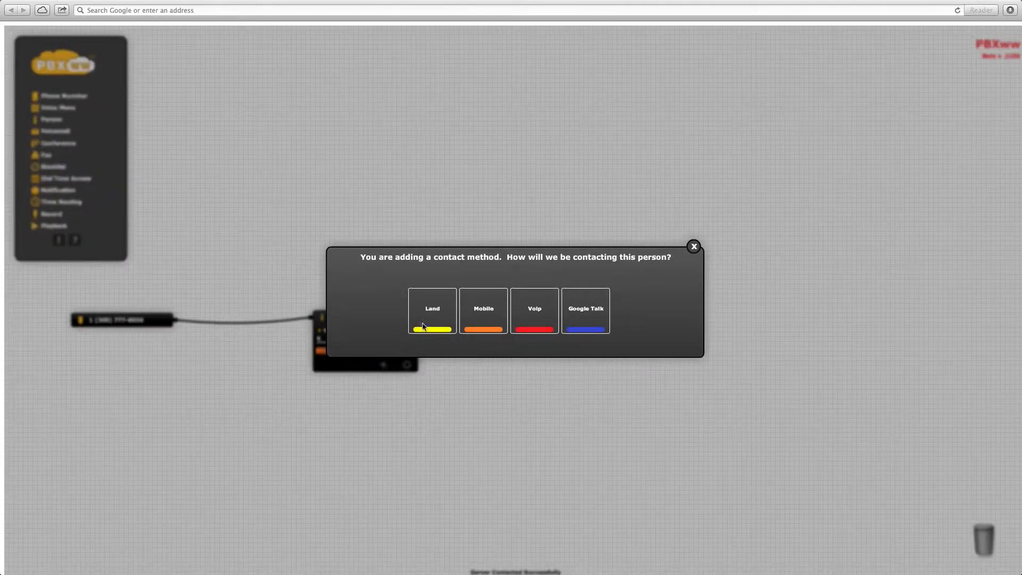
click(435, 312)
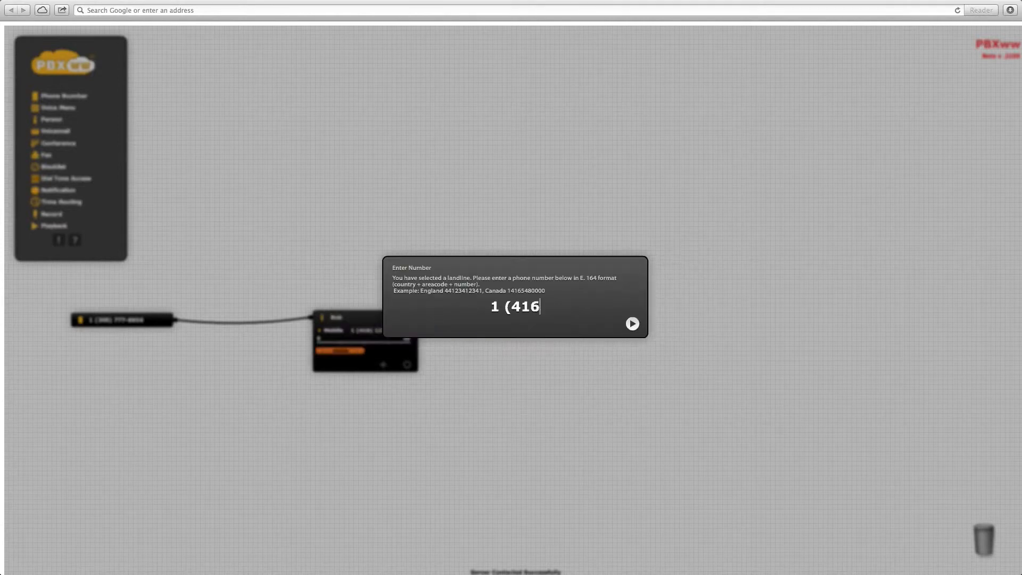
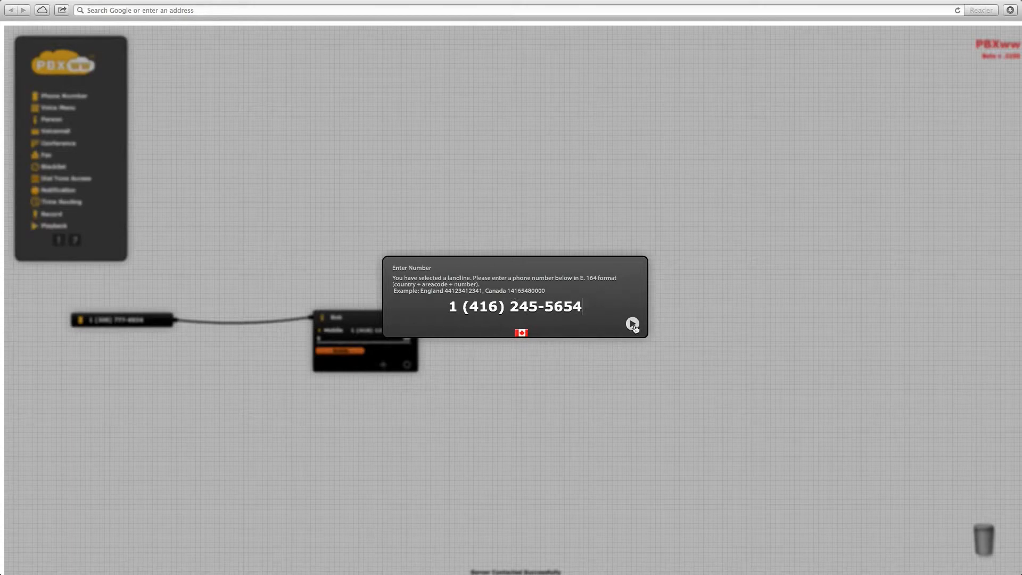
click(632, 323)
text(Office)
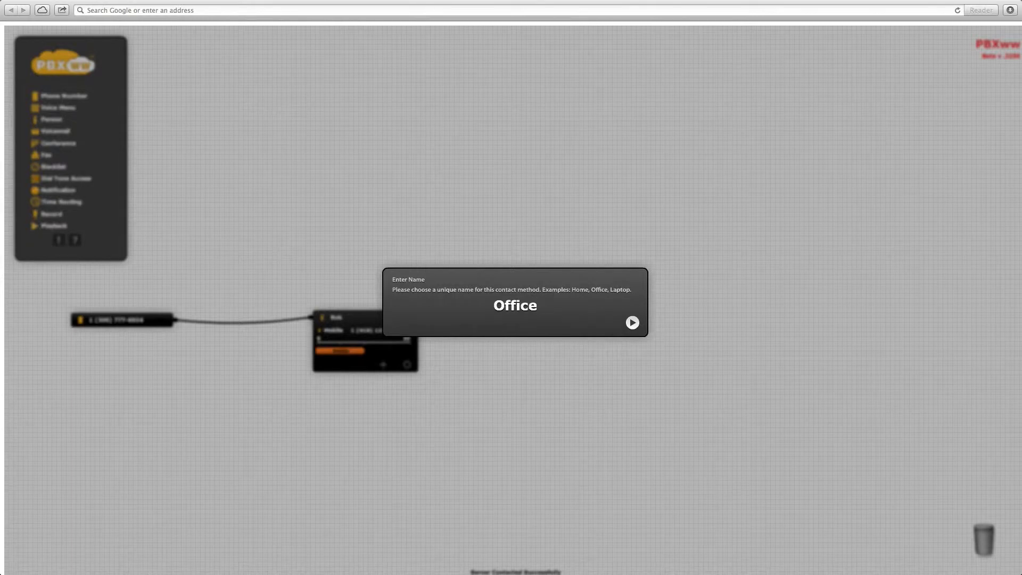
key(Return)
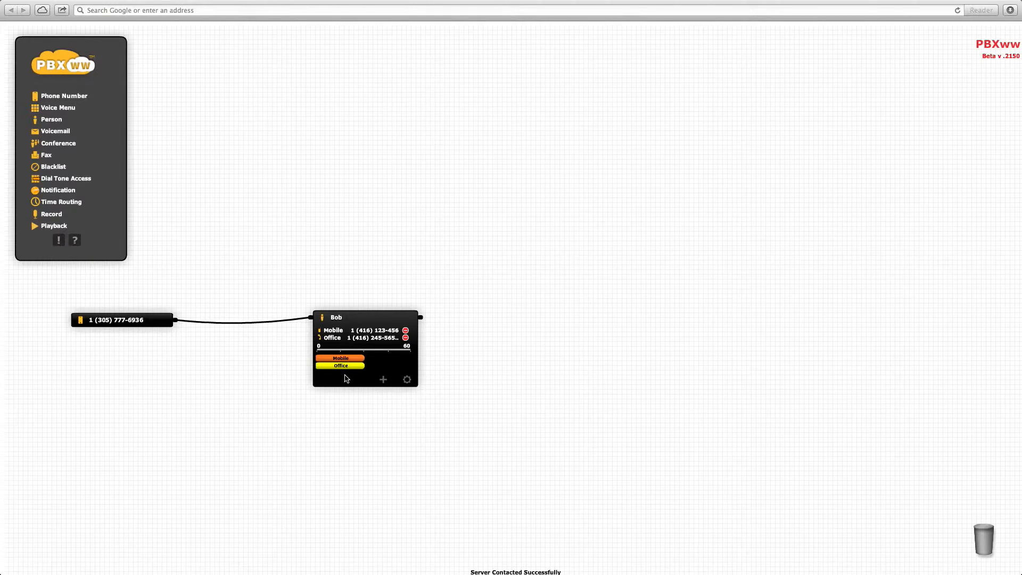
- Stretch the Office bar across Bob's full 0–60 second timeline, then collapse Bob's block
drag(344, 368, 319, 370)
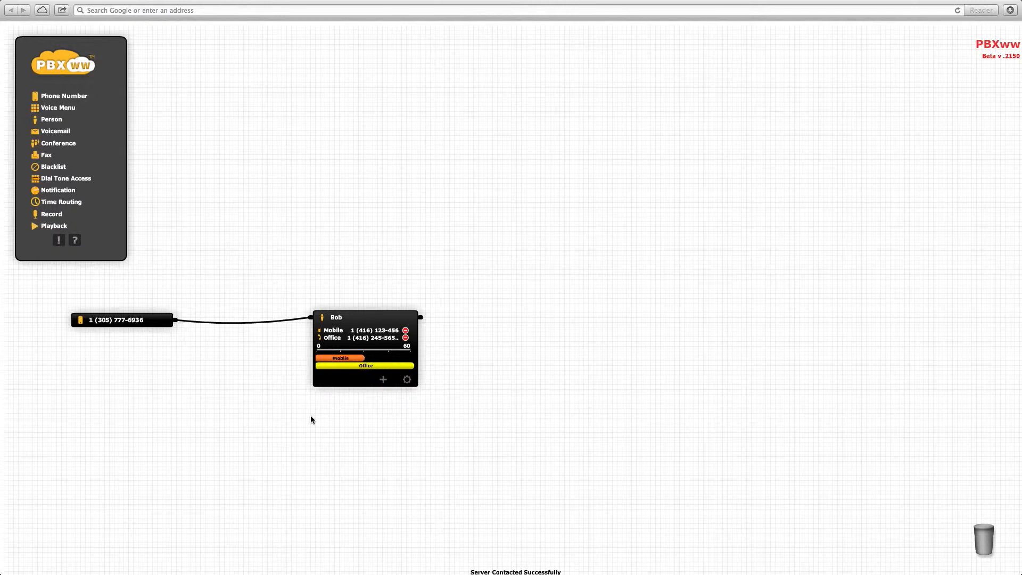
click(376, 319)
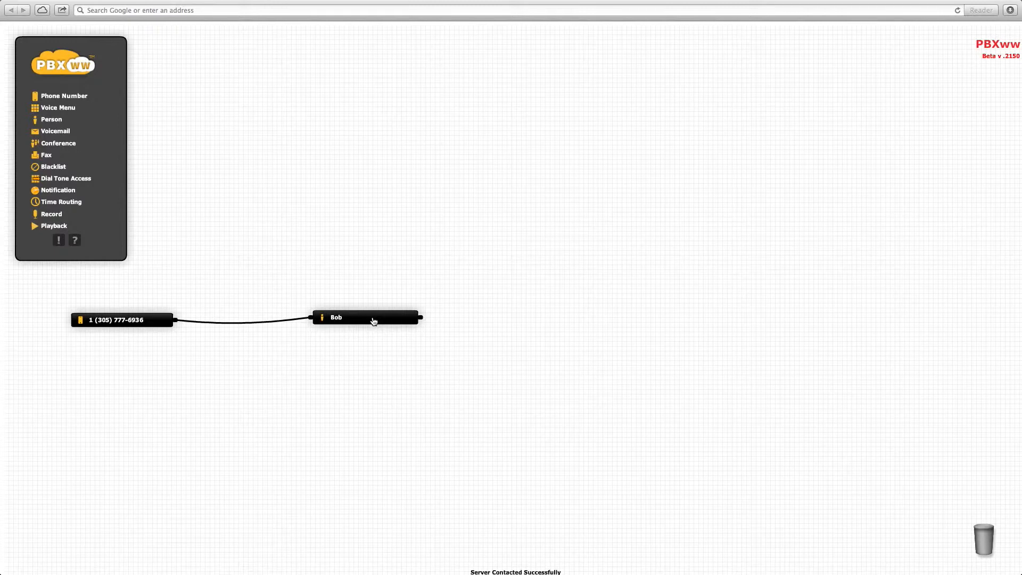
- Add a Voicemail block that delivers messages to Bob's e-mail address
drag(56, 133, 666, 321)
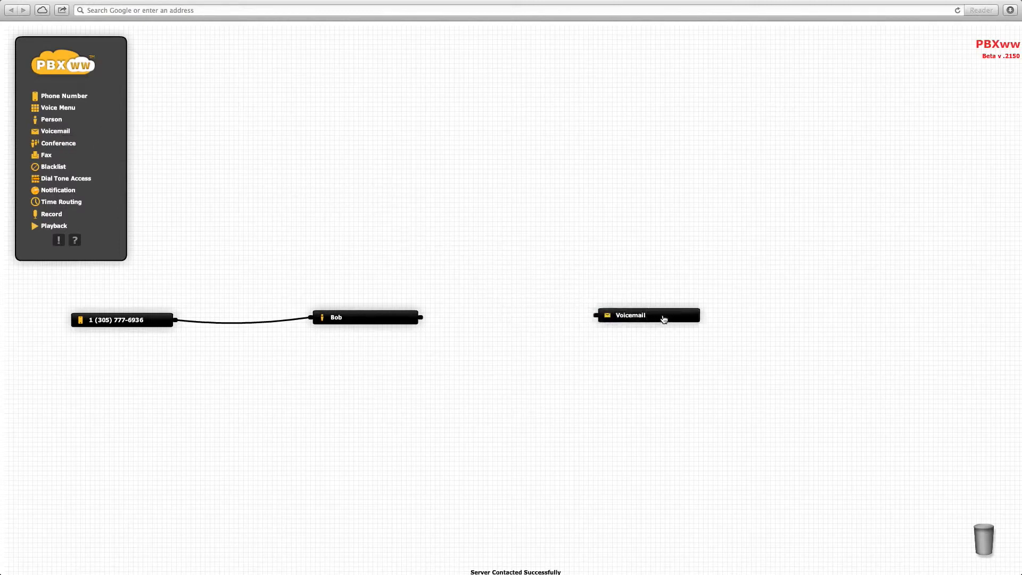
click(691, 345)
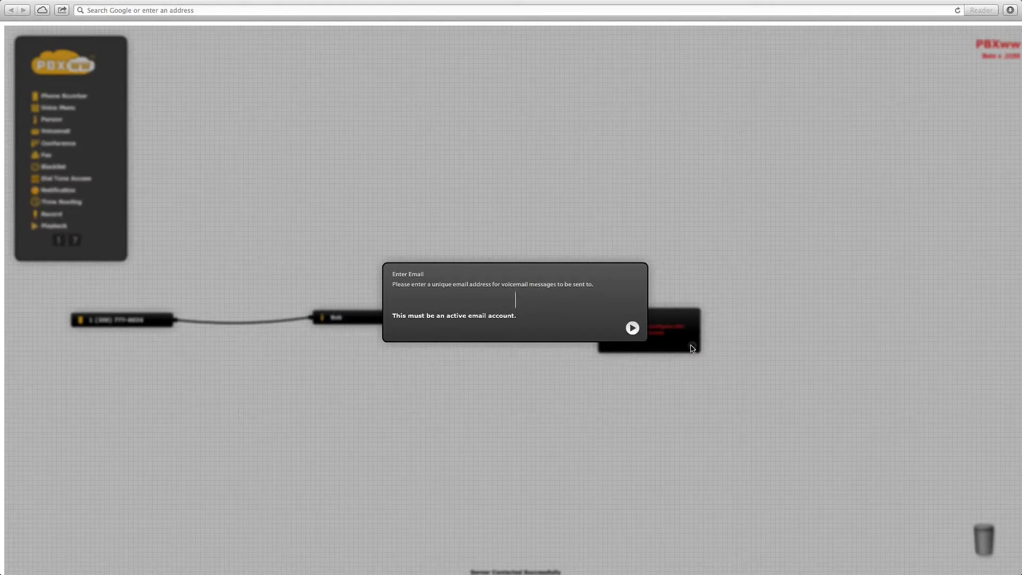
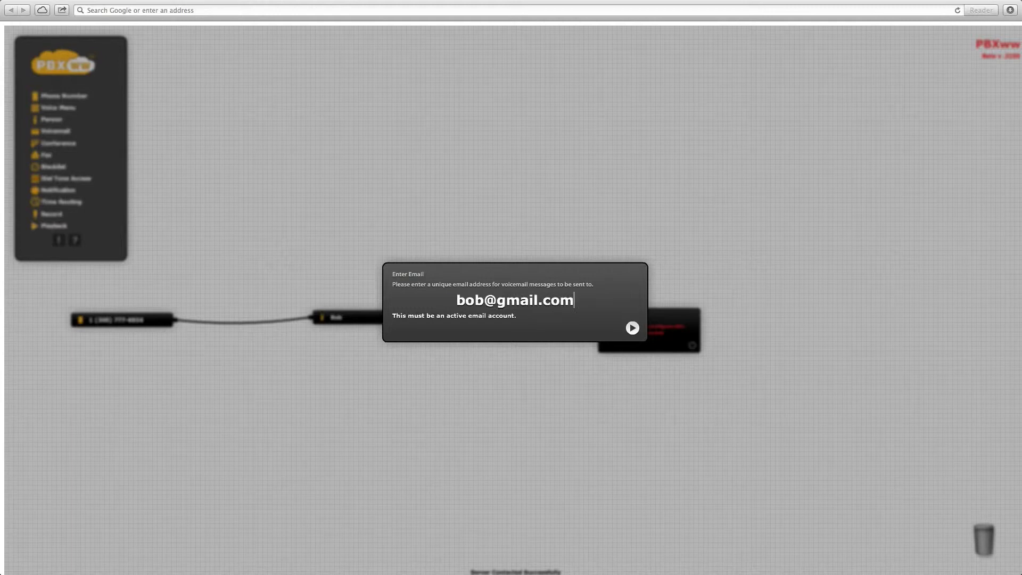
key(Return)
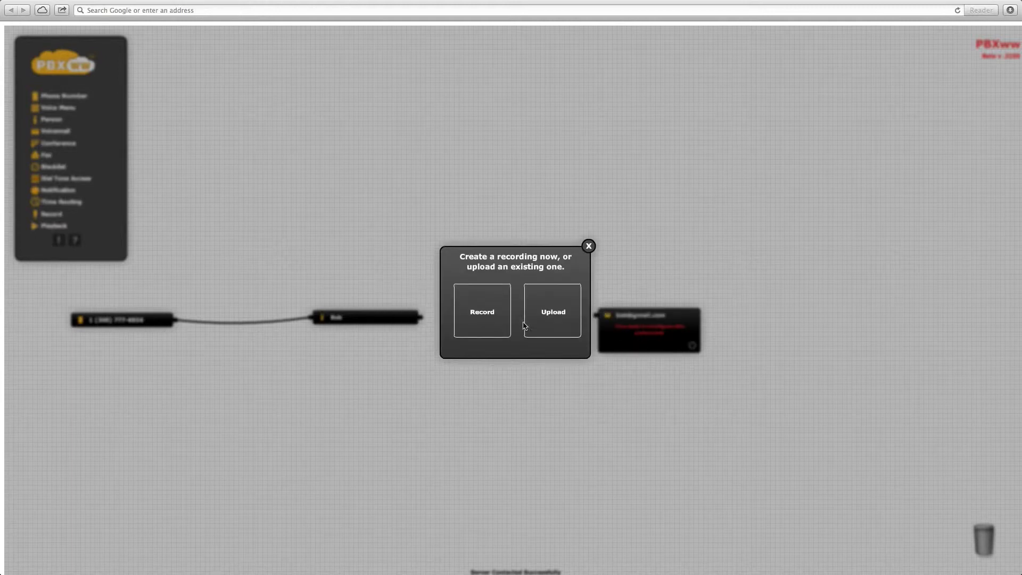
- Record a new voicemail greeting, allowing microphone access
click(496, 318)
click(512, 324)
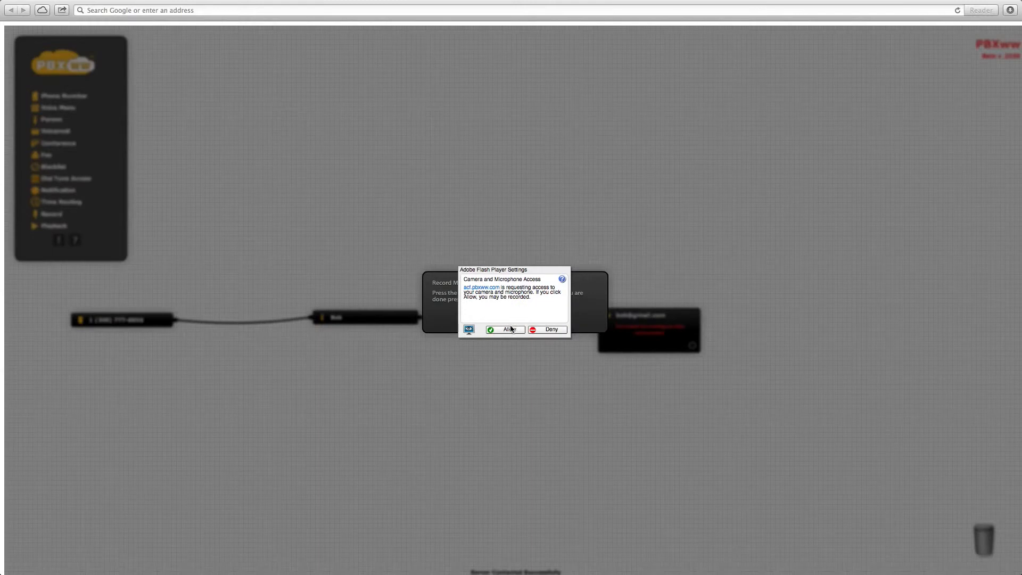
click(507, 330)
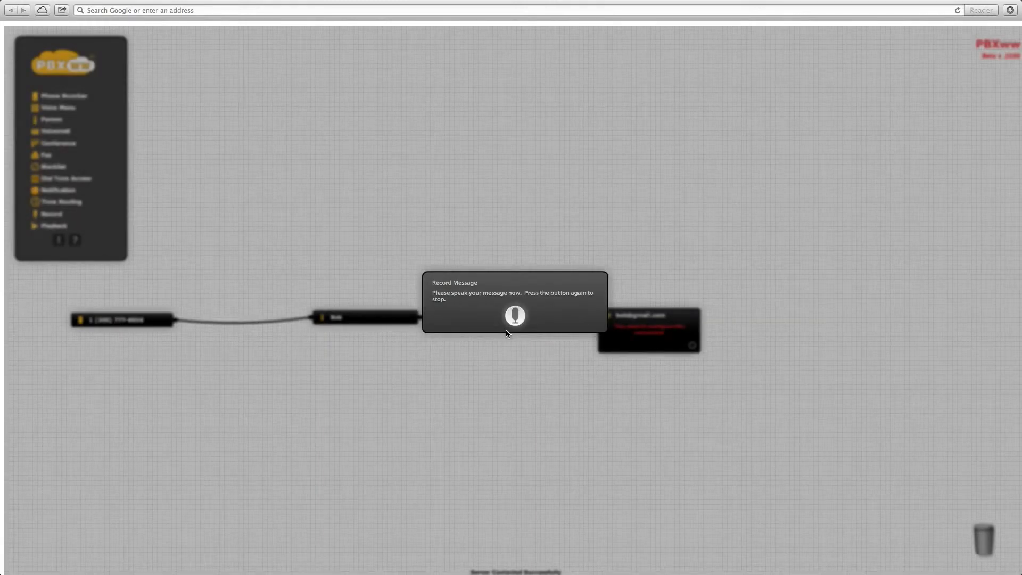
click(516, 317)
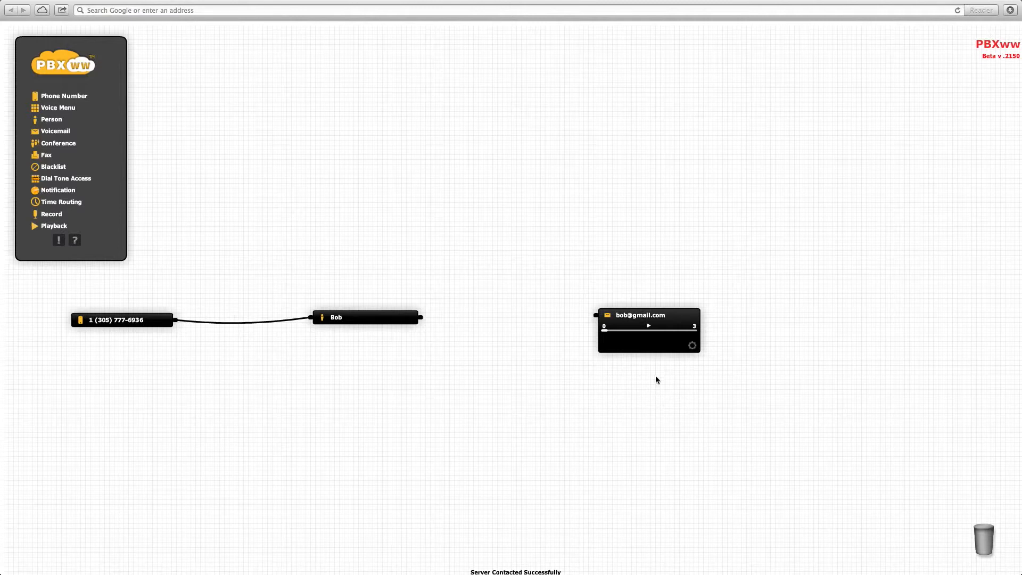
- Play back the greeting and wire Bob's output to the voicemail box
click(650, 326)
drag(429, 321, 592, 321)
click(646, 314)
- Collapse Bob's block and the voicemail block to their title bars
click(692, 320)
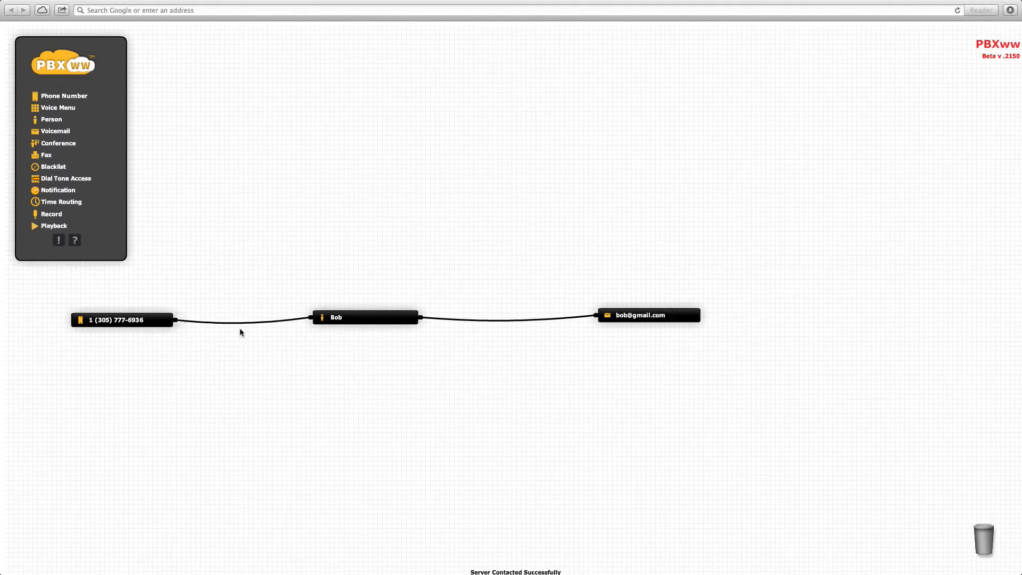
click(343, 319)
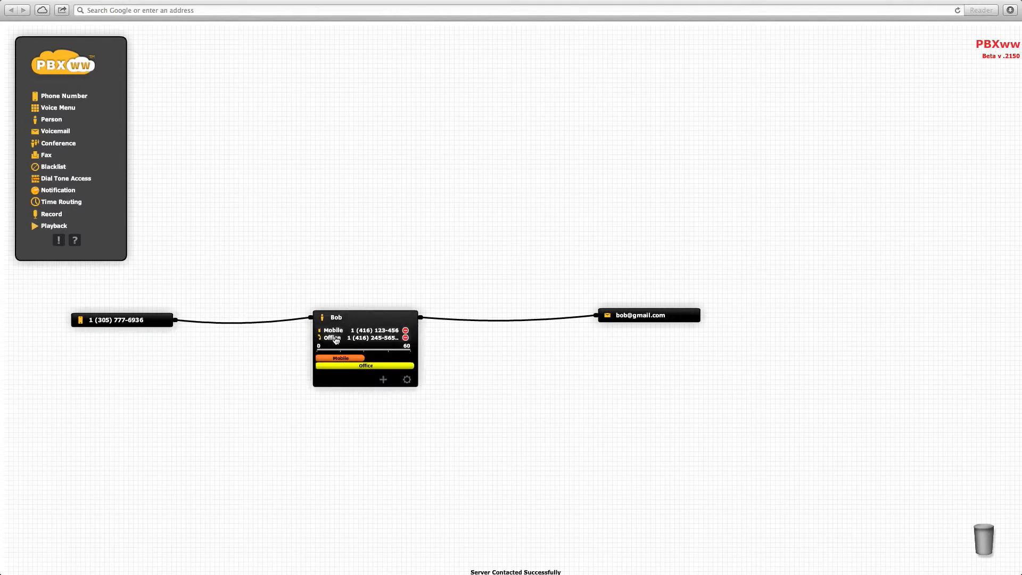
mouse_move(563, 321)
click(656, 319)
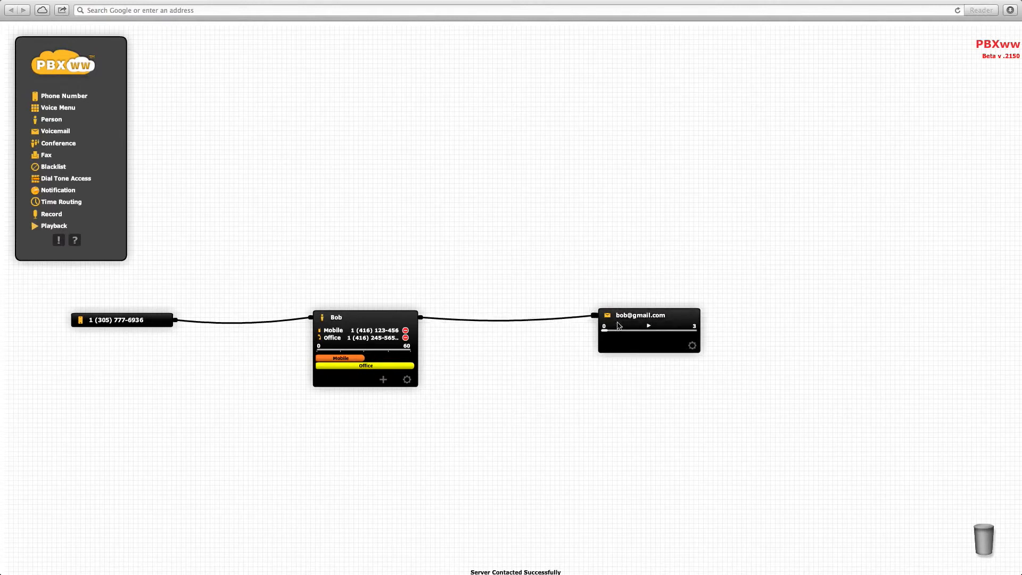
click(380, 318)
click(665, 317)
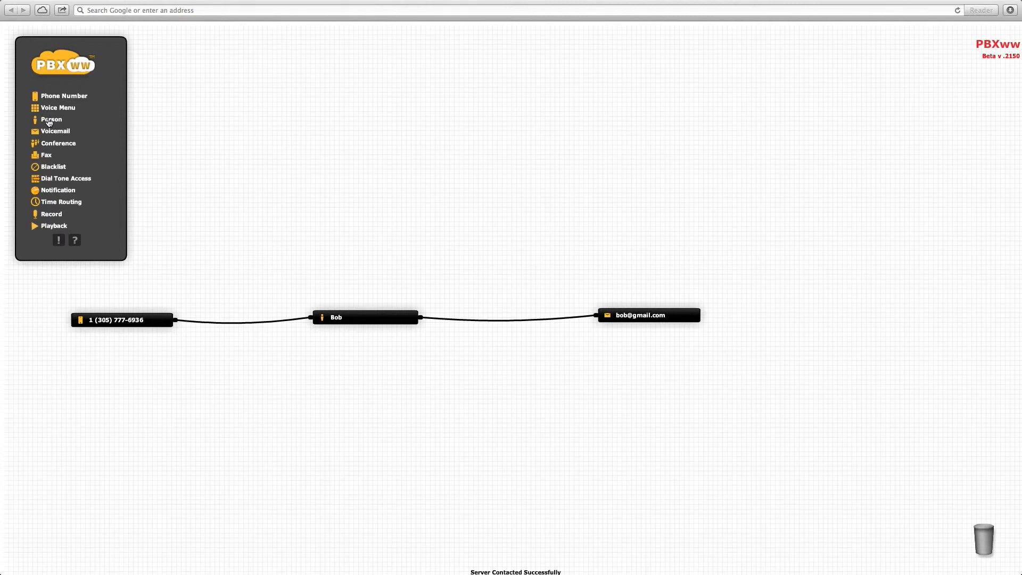
- Add a Person block named Pete with a contact method called Mobile, holding his mobile number
drag(49, 123, 549, 291)
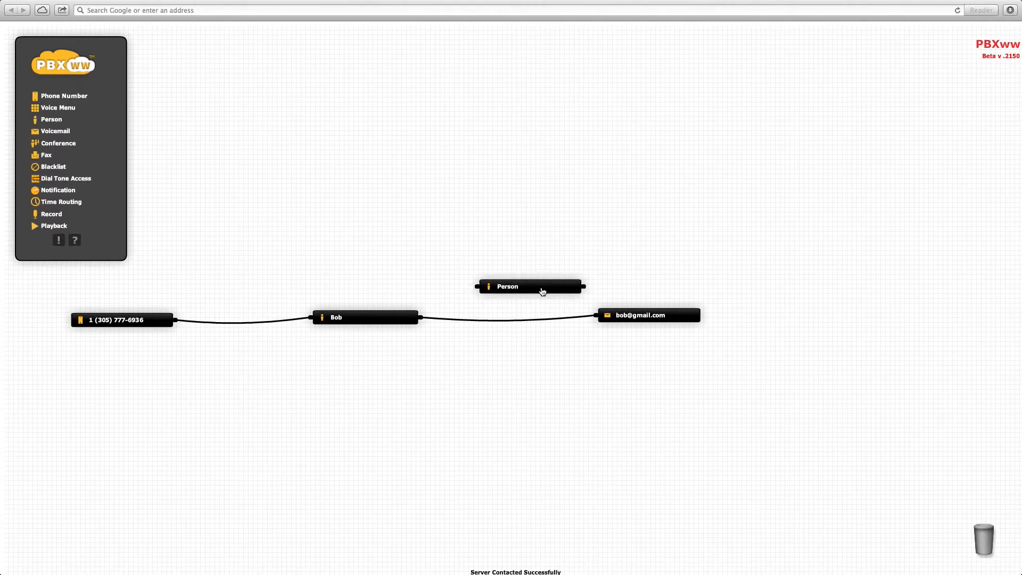
mouse_move(542, 291)
click(576, 319)
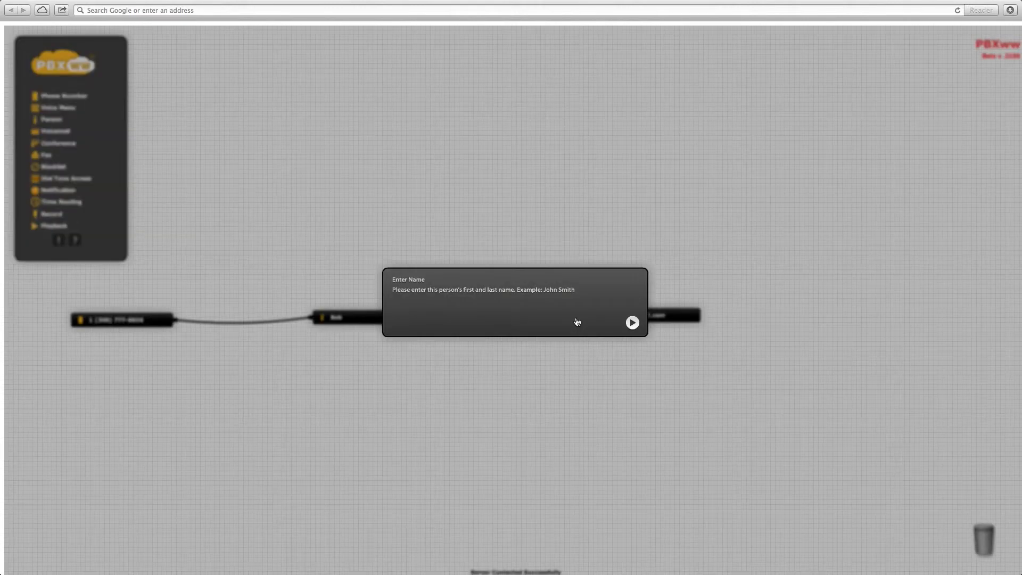
text(Pete)
key(Return)
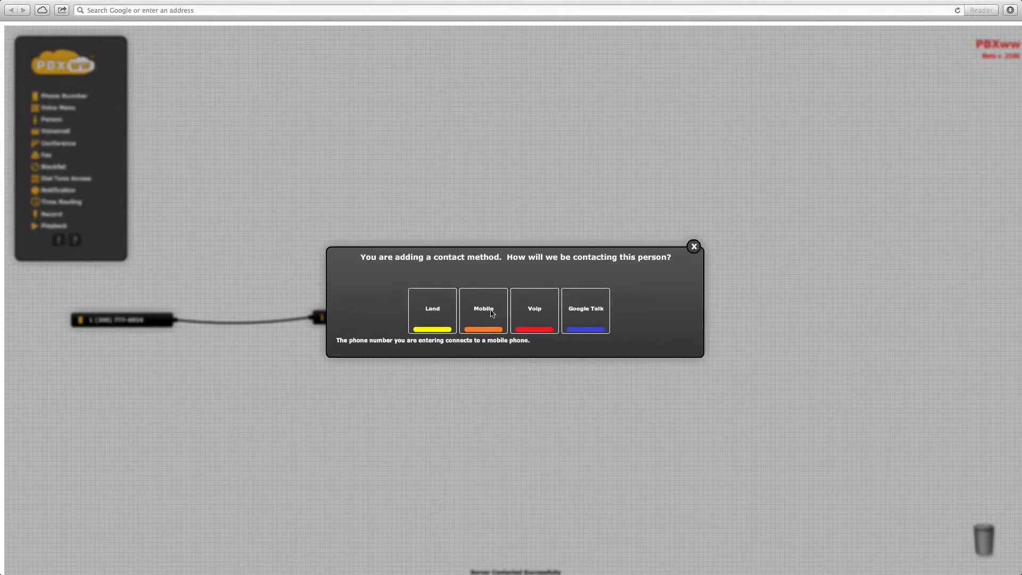
click(491, 312)
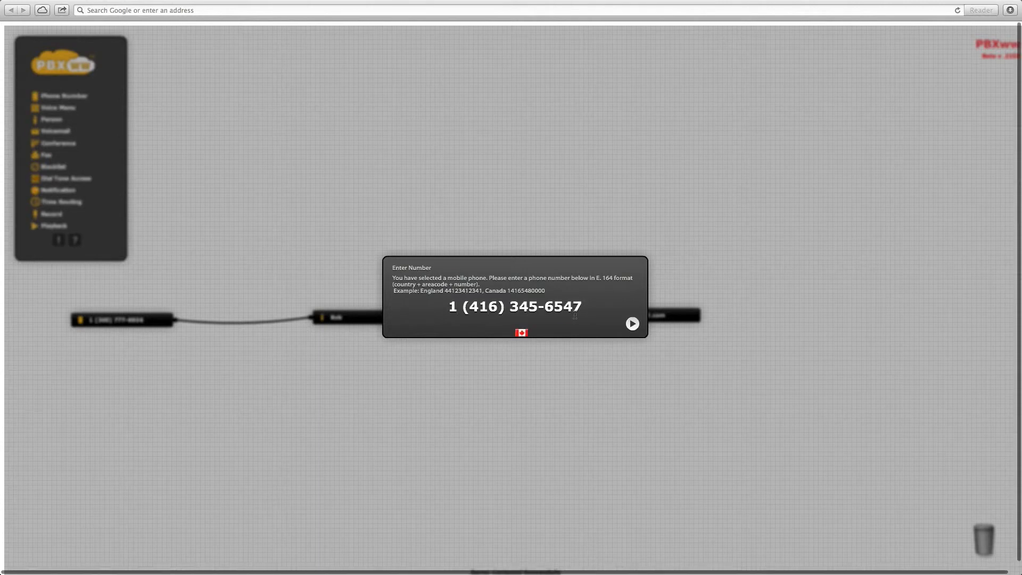
click(636, 325)
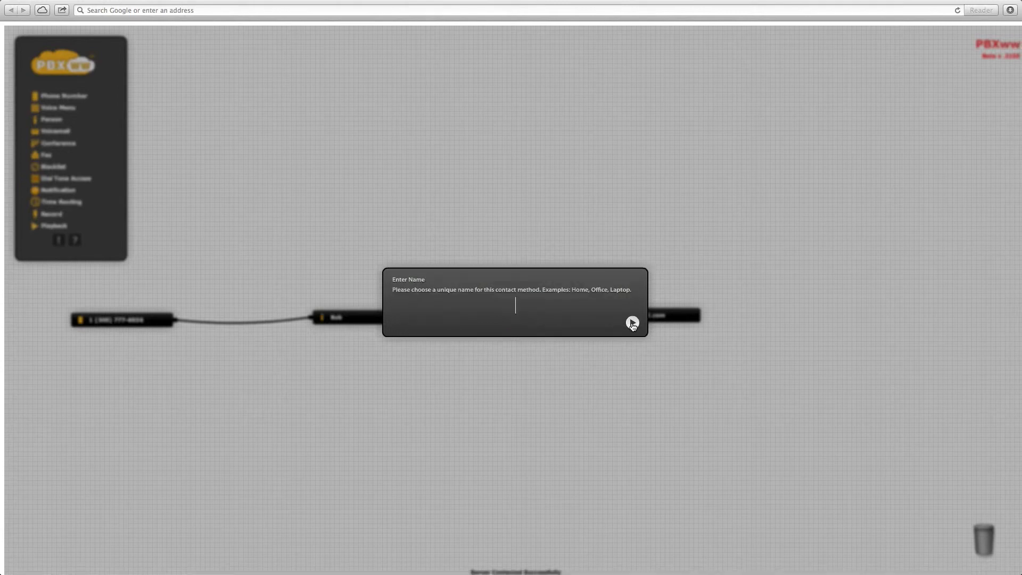
text(Mobile)
key(Return)
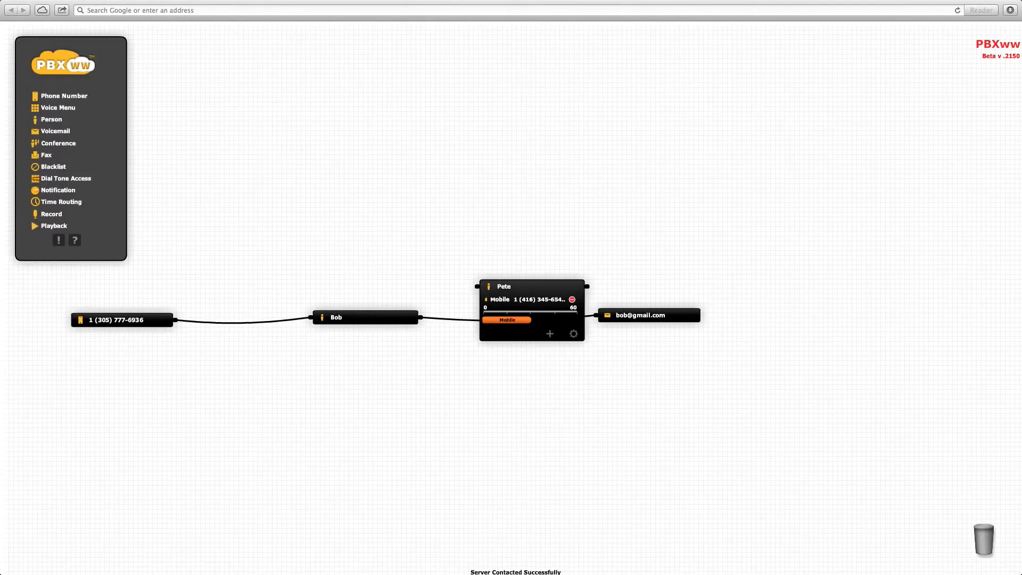
- Redirect Bob's output to Pete and wire Pete's output to the voicemail box
drag(538, 288, 540, 382)
drag(563, 322, 475, 376)
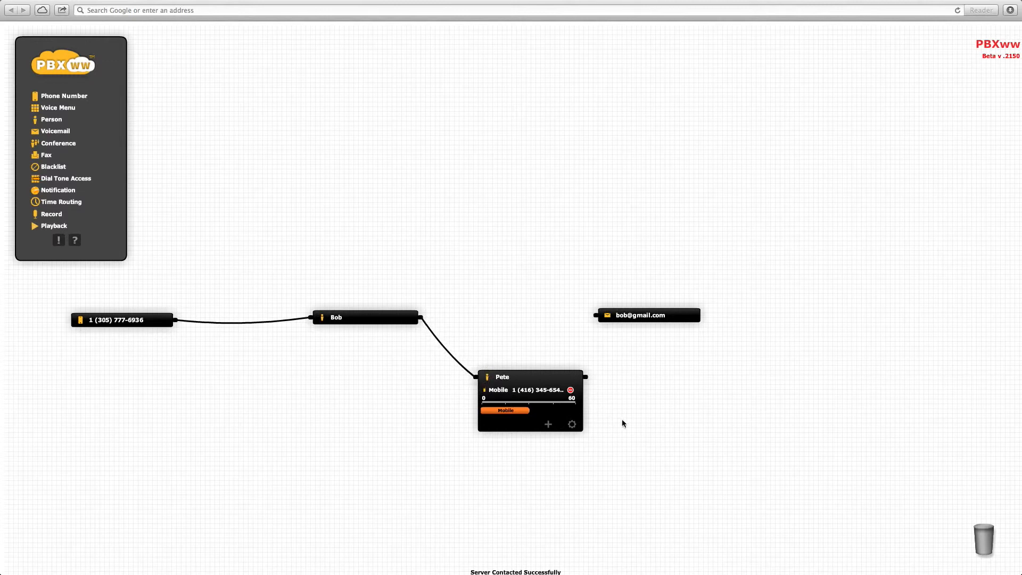
drag(585, 377, 605, 308)
click(666, 318)
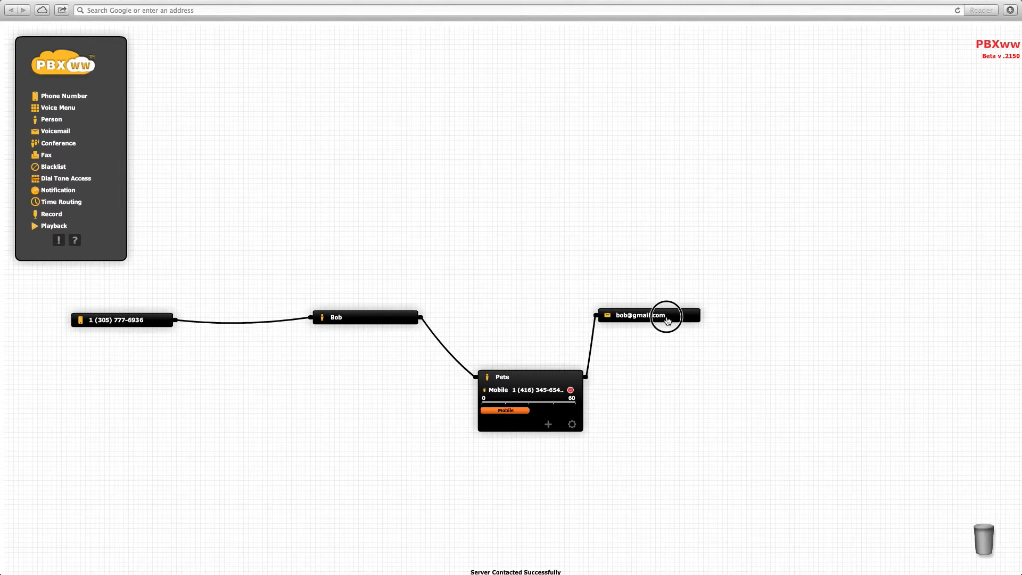
- Line Pete up between Bob and voicemail, then collapse both person blocks
drag(666, 318, 727, 317)
drag(541, 378, 556, 319)
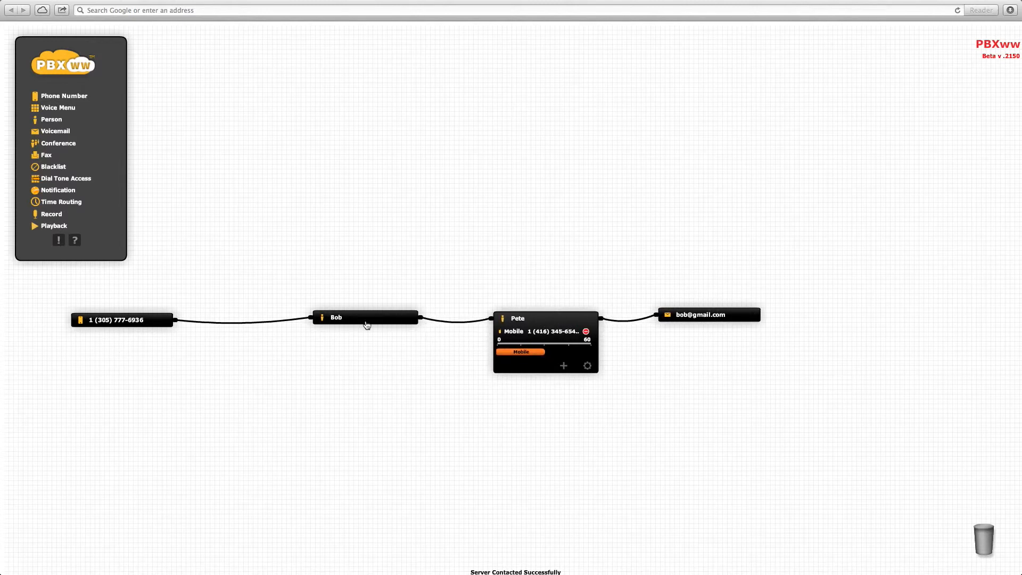
click(361, 321)
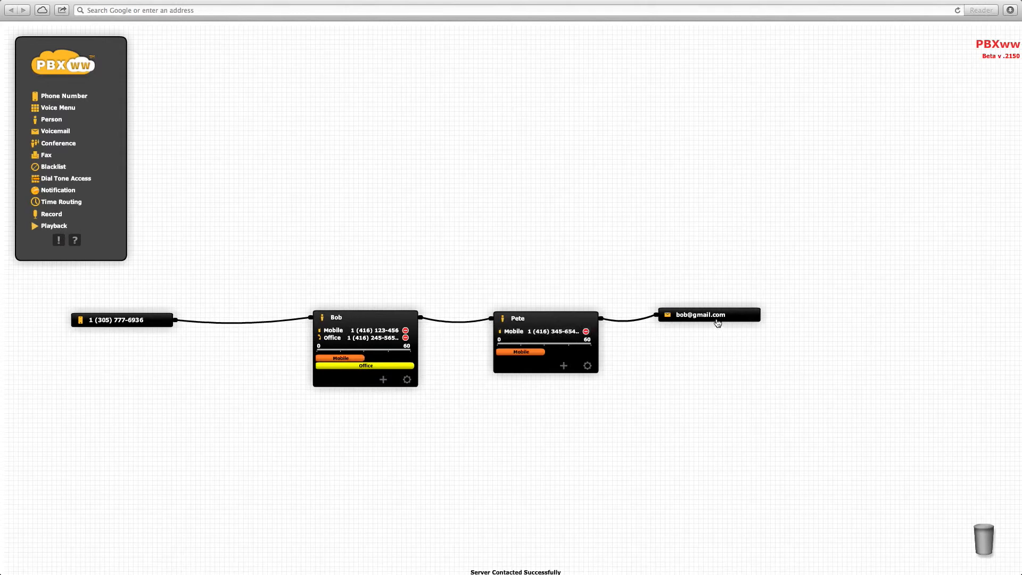
click(529, 315)
click(357, 319)
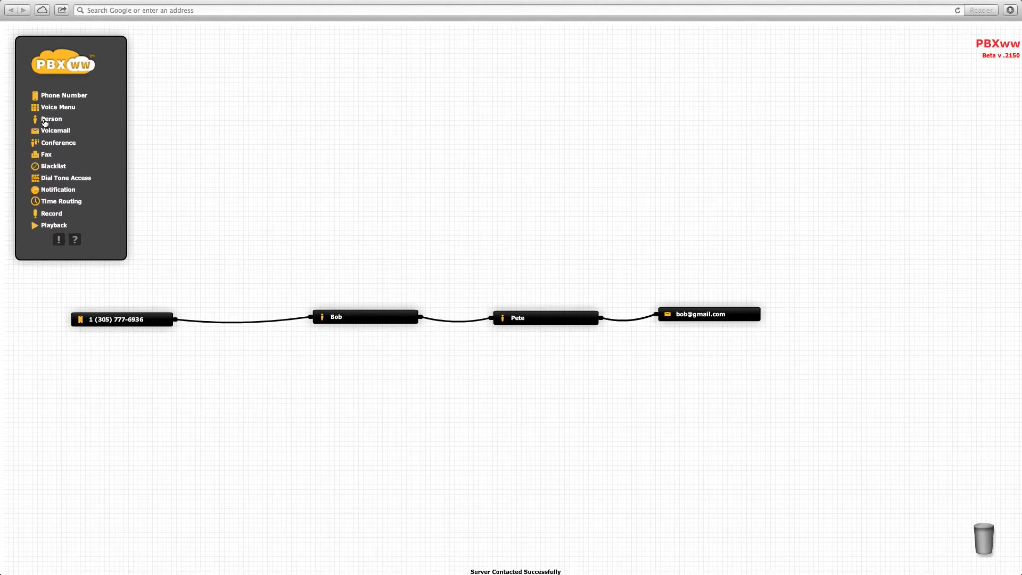
- Add a Voice Menu block named 'Bob and Pete co'
drag(48, 108, 259, 410)
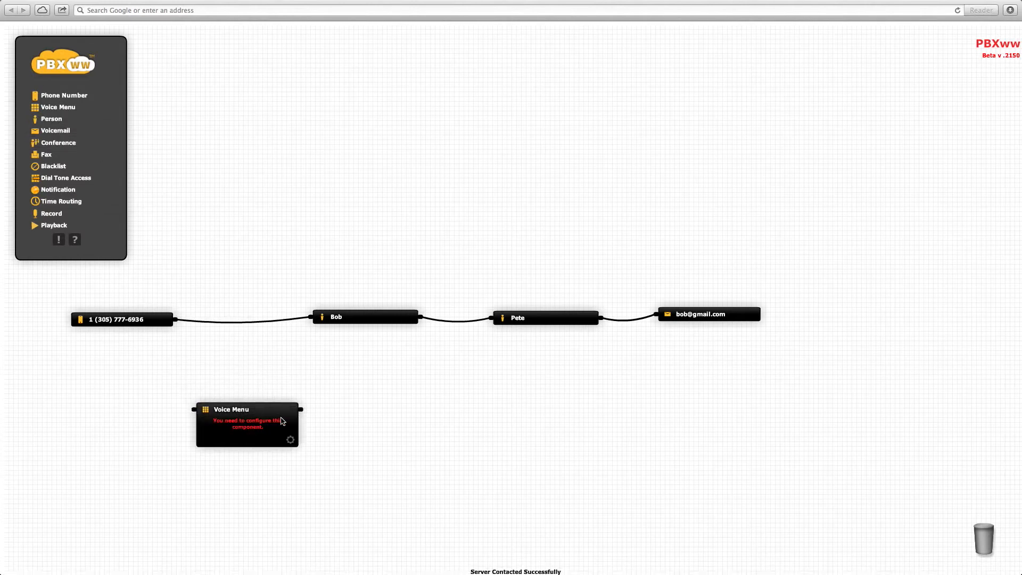
click(290, 441)
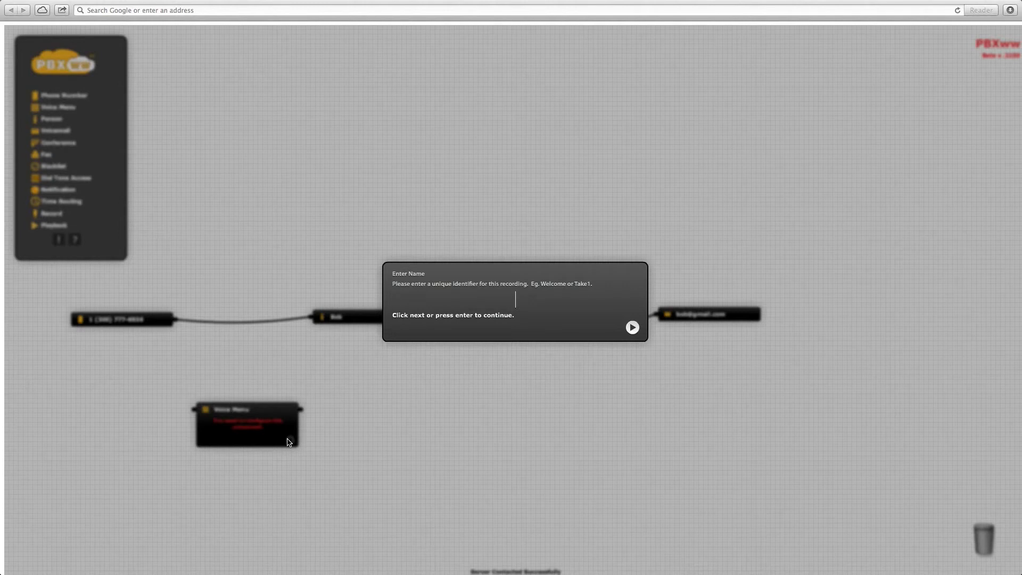
text(Bob and Pete)
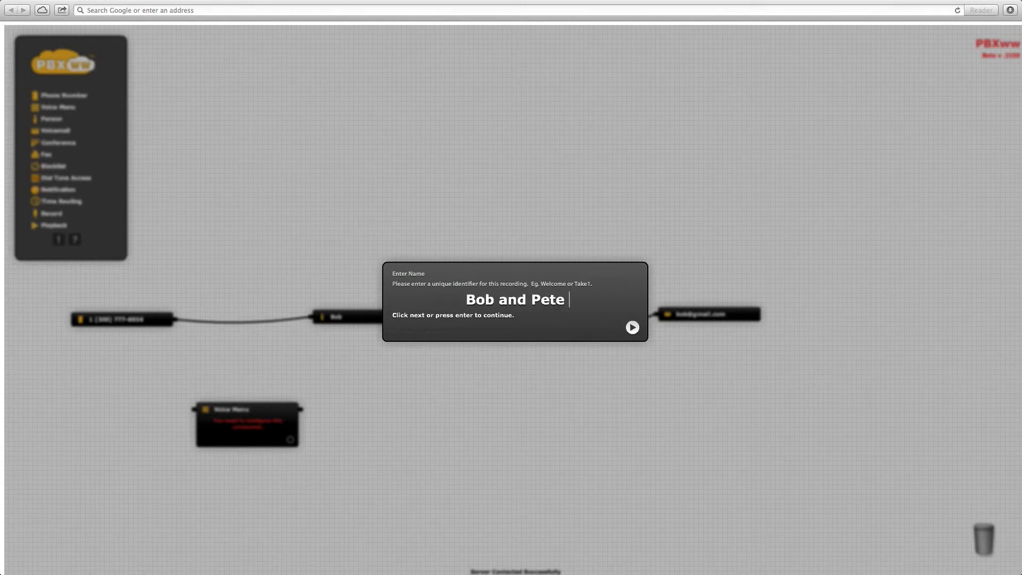
text( co)
key(Return)
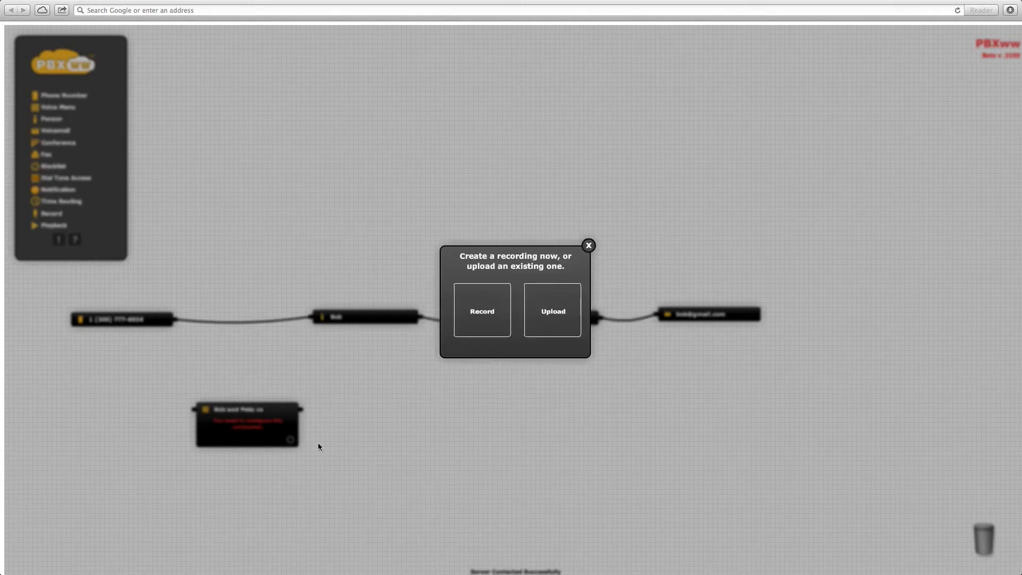
- Record and upload a new greeting for the voice menu
click(481, 315)
click(515, 316)
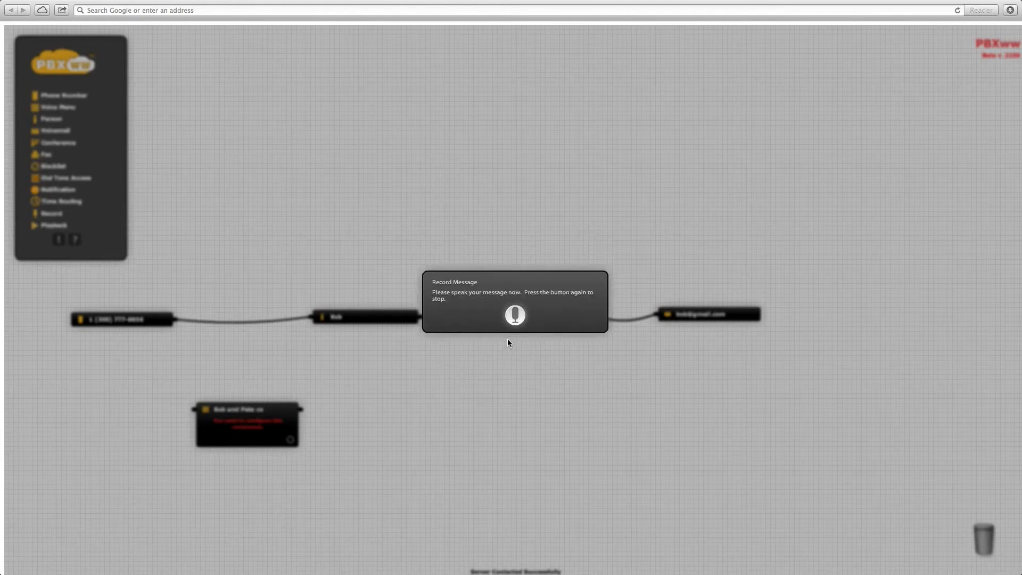
click(515, 317)
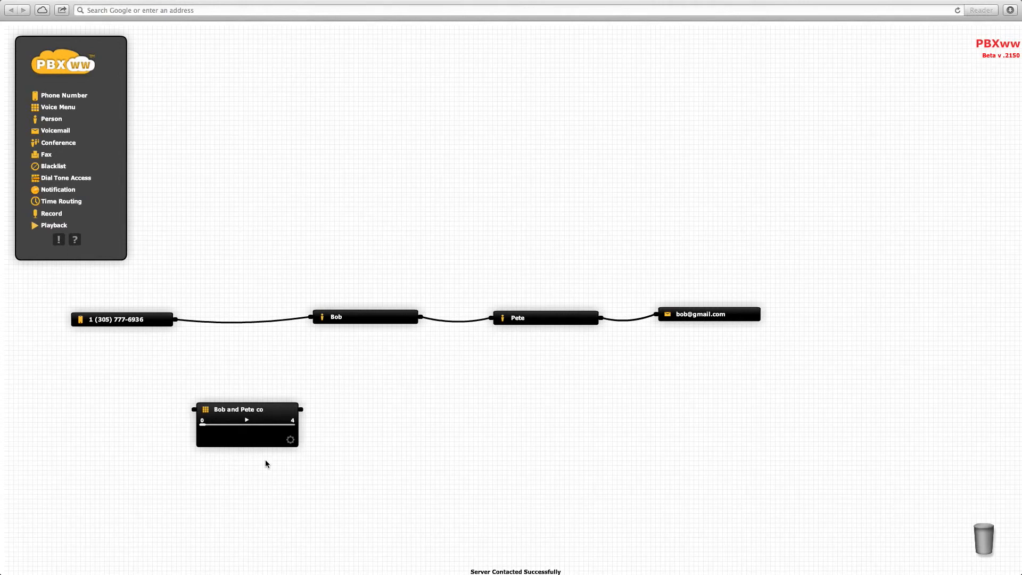
click(247, 420)
drag(66, 96, 109, 415)
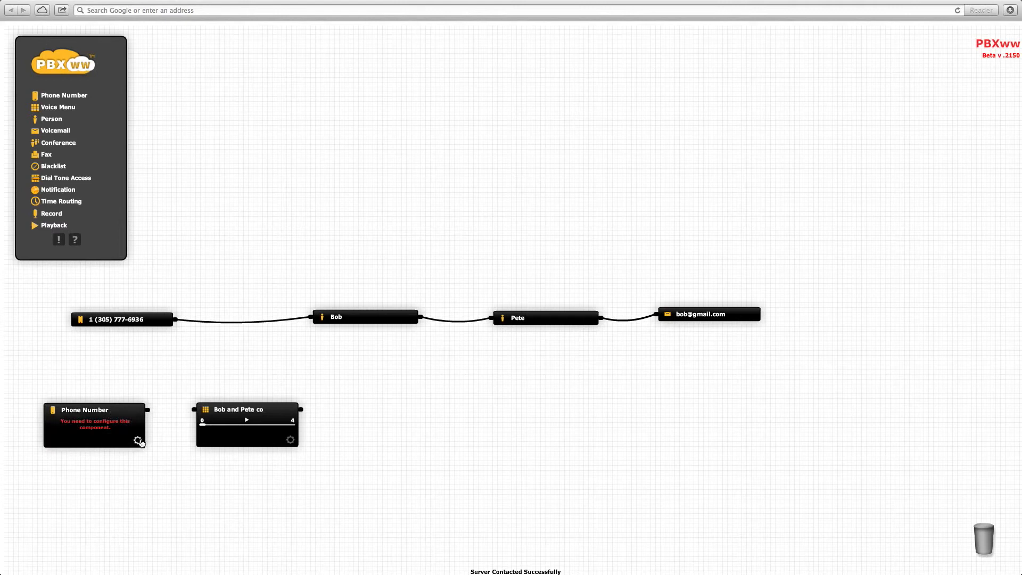
click(138, 440)
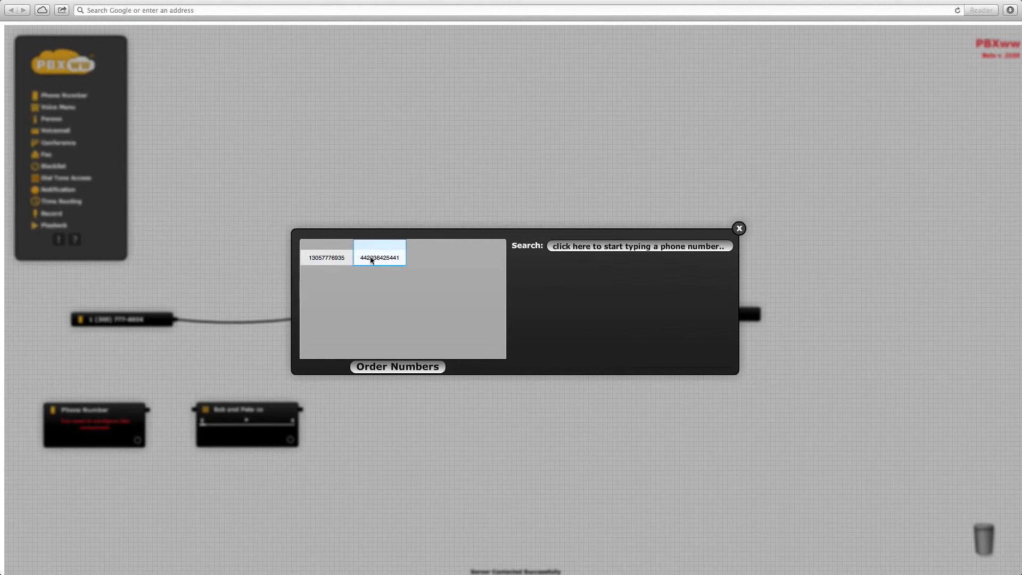
click(337, 258)
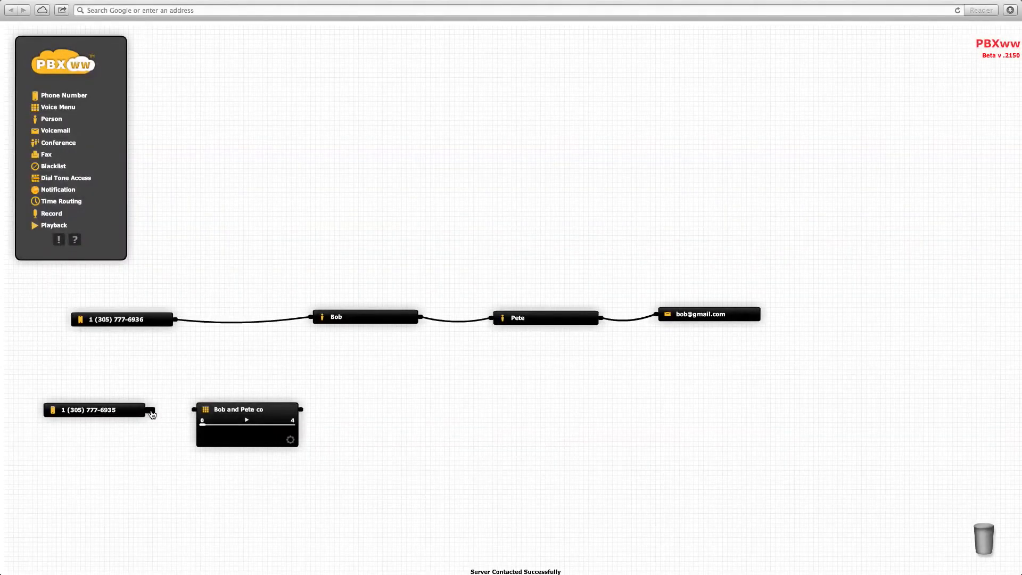
drag(151, 413, 193, 409)
drag(312, 410, 310, 318)
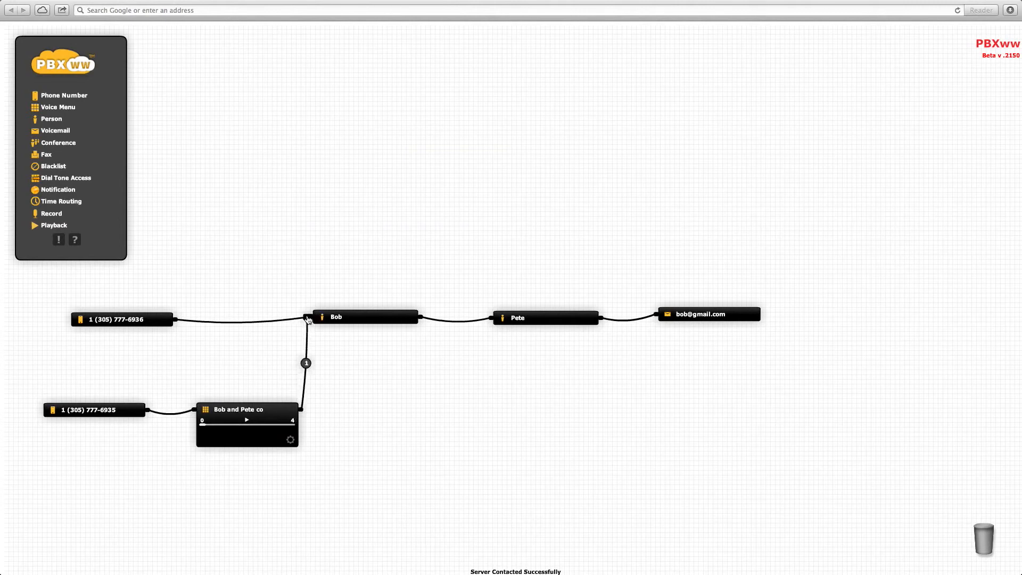
- Connect a second branch from the Bob and Pete co menu to Pete and set its value to 300
drag(301, 409, 490, 318)
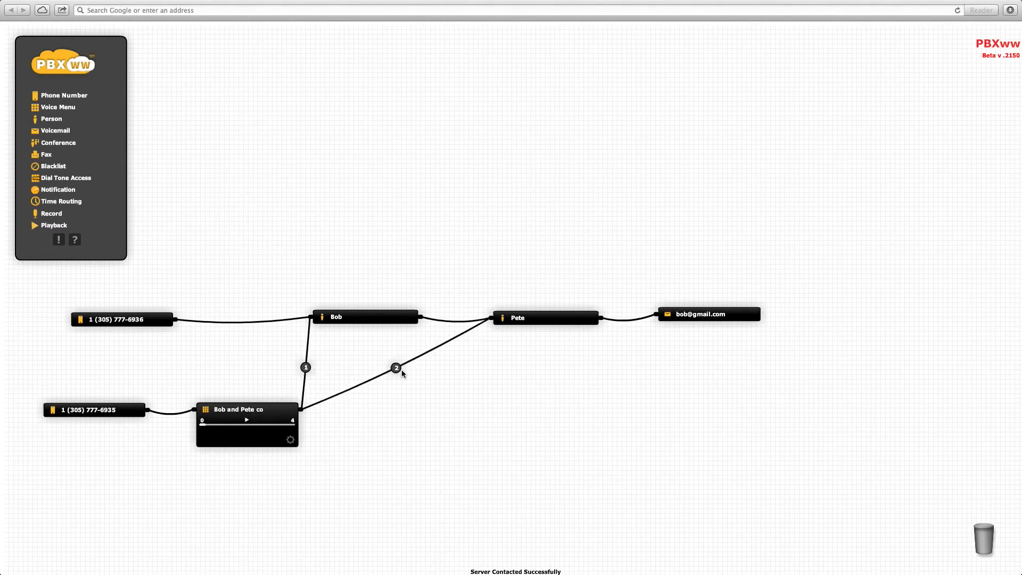
mouse_move(397, 374)
click(397, 368)
click(589, 434)
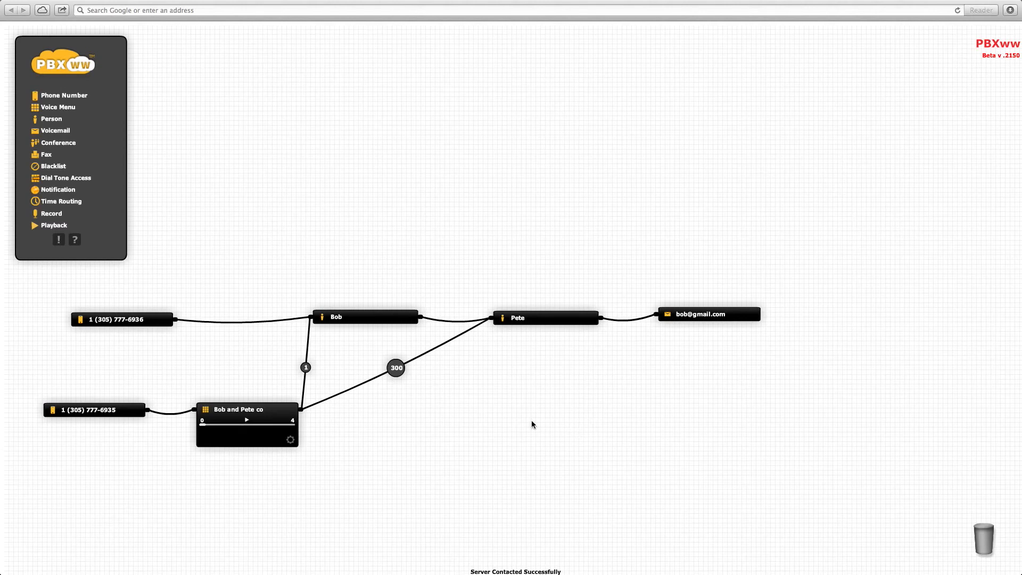
- Route the original number into the menu, rearrange the menu, Bob and Pete nodes, and connect Bob to voicemail
drag(274, 321, 260, 374)
drag(453, 319, 501, 266)
click(545, 348)
drag(545, 348, 533, 438)
drag(572, 256, 656, 314)
drag(268, 375, 361, 371)
drag(53, 94, 121, 361)
click(123, 360)
click(151, 392)
click(326, 260)
click(260, 283)
drag(161, 362, 463, 256)
drag(102, 361, 163, 263)
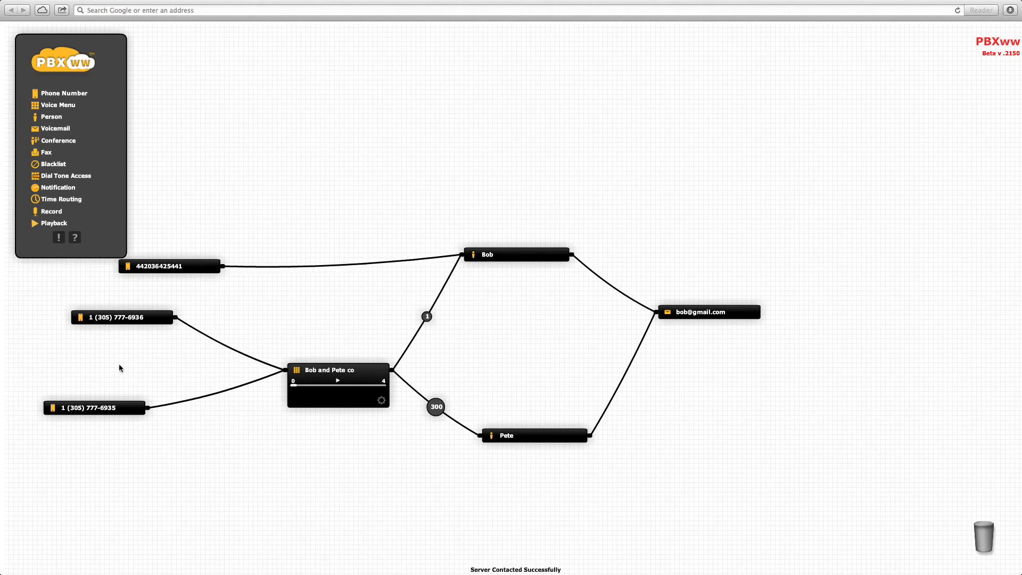
- Delete the original number node and reroute the UK number from Bob into the Bob and Pete co menu
drag(116, 317, 965, 541)
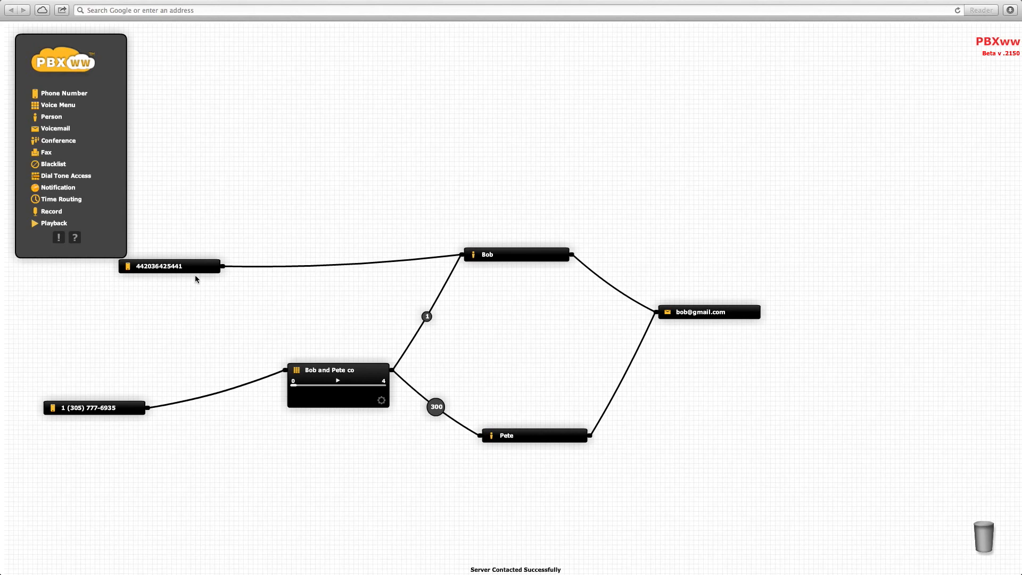
drag(184, 267, 118, 313)
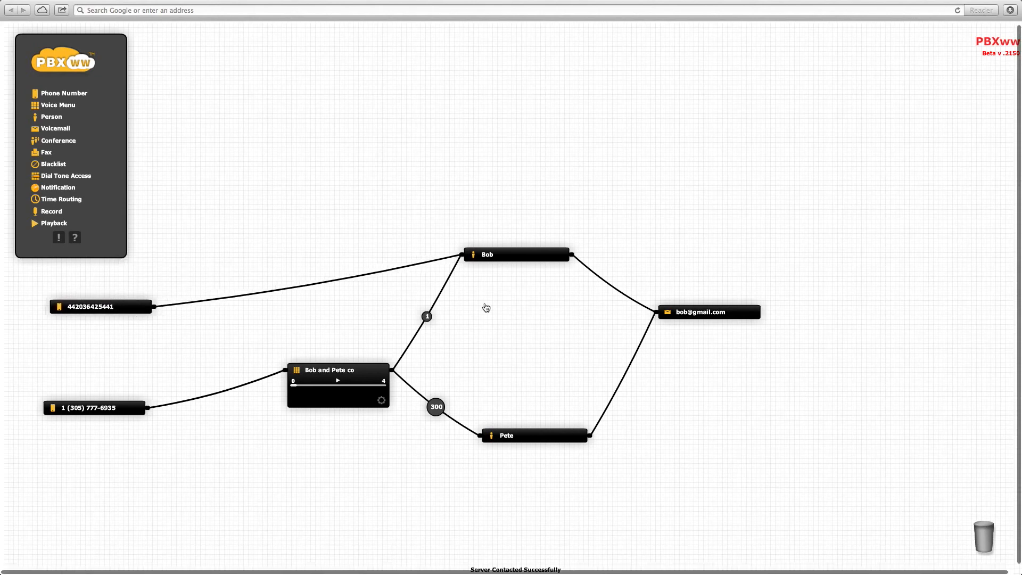
drag(512, 256, 551, 301)
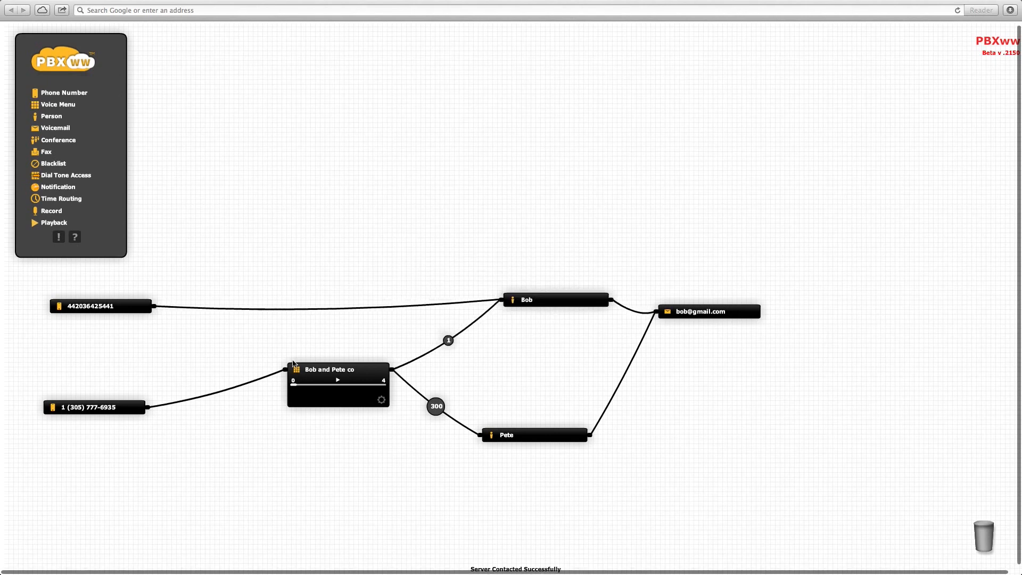
click(386, 306)
drag(363, 314, 341, 355)
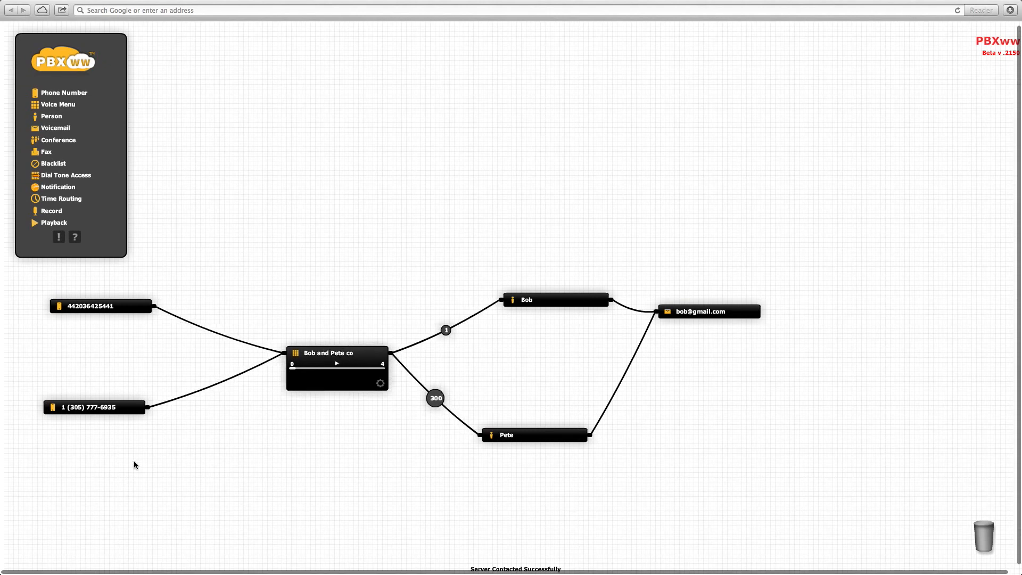